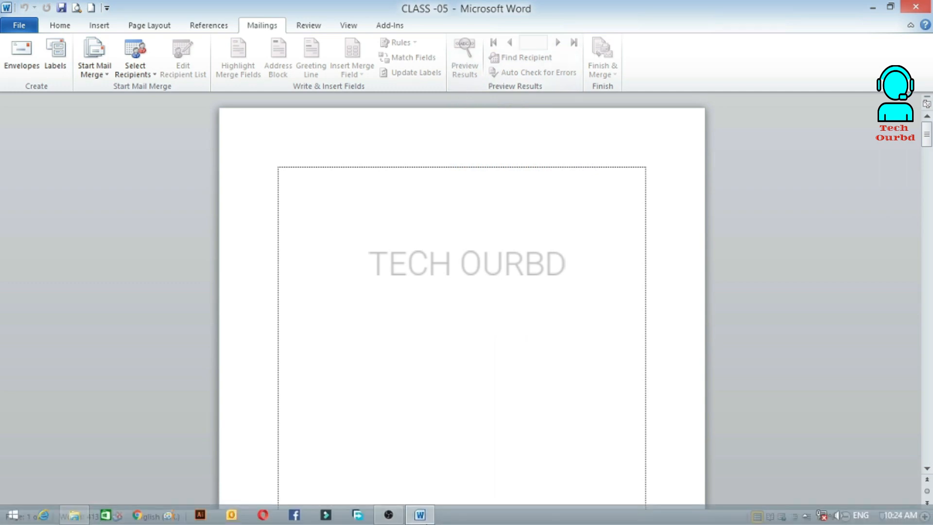
Switch to Outlook and snooze the overdue event reminder for 5 minutes
click(227, 516)
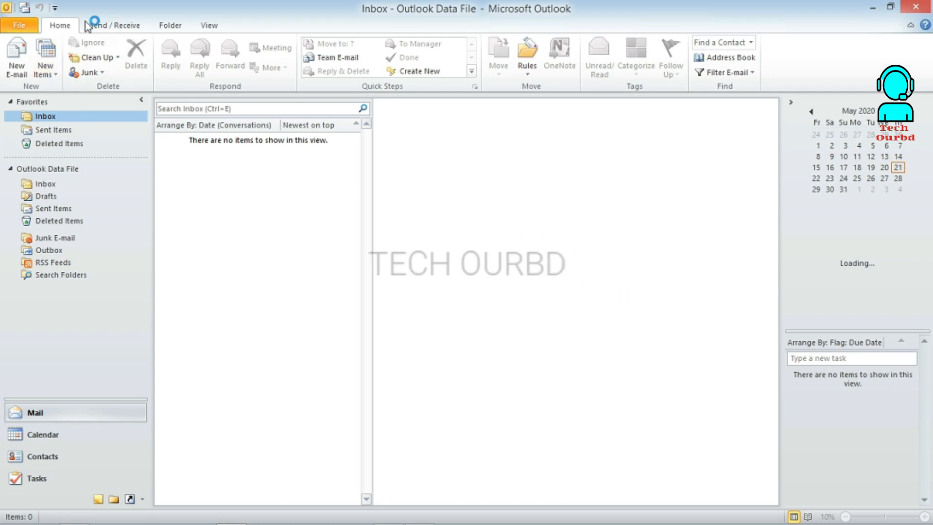
click(115, 25)
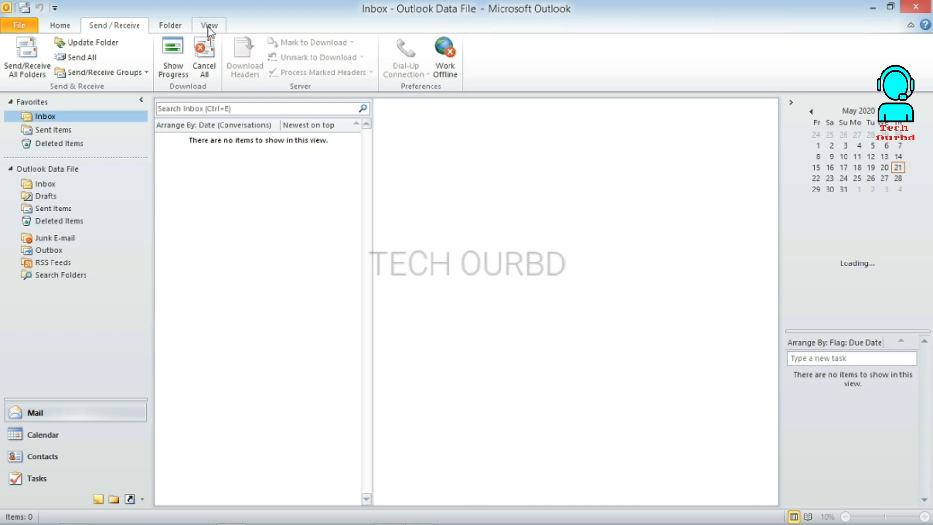
click(171, 26)
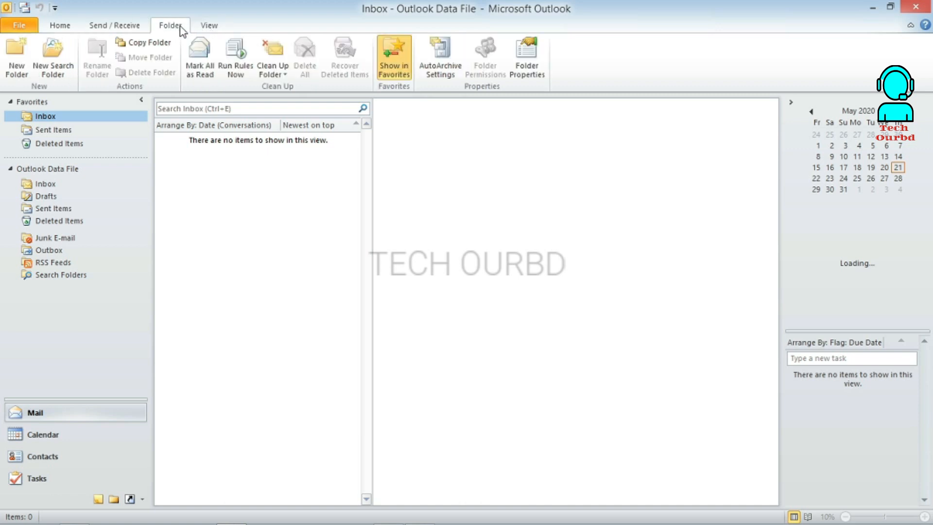
click(209, 26)
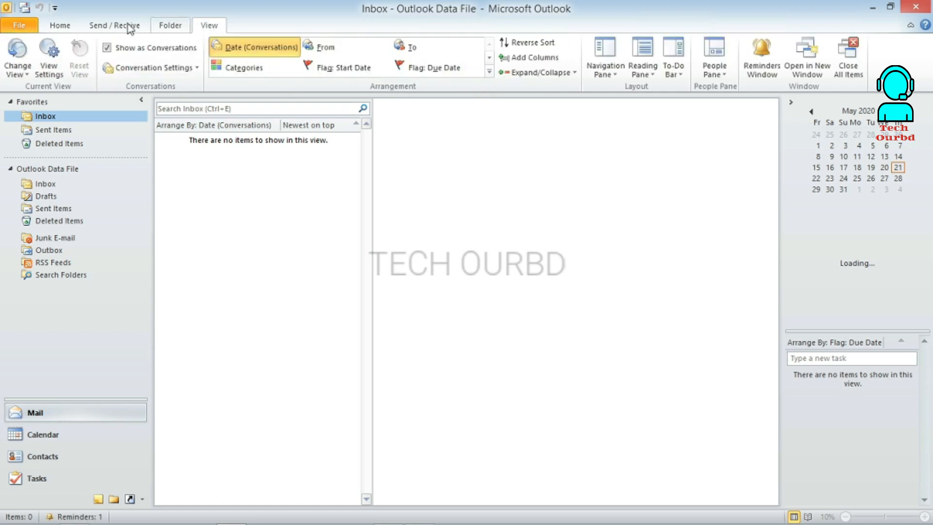
click(118, 26)
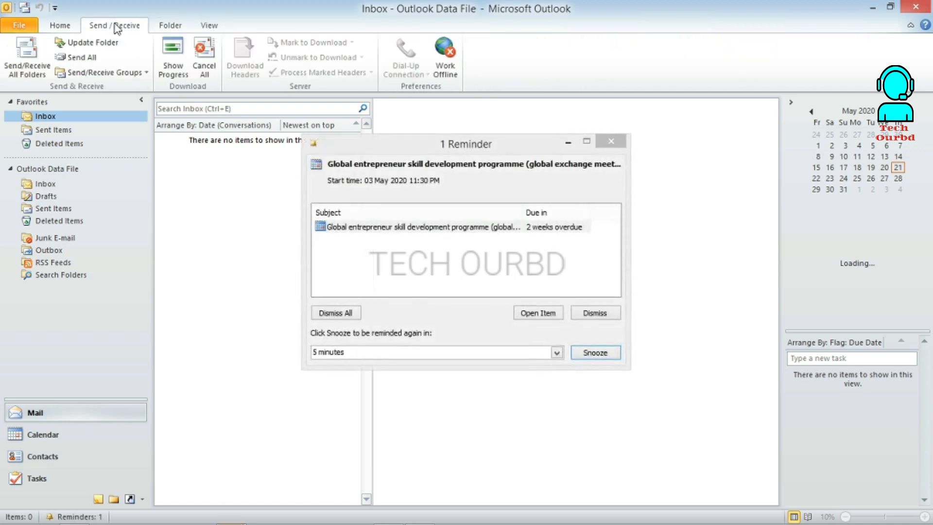
click(598, 354)
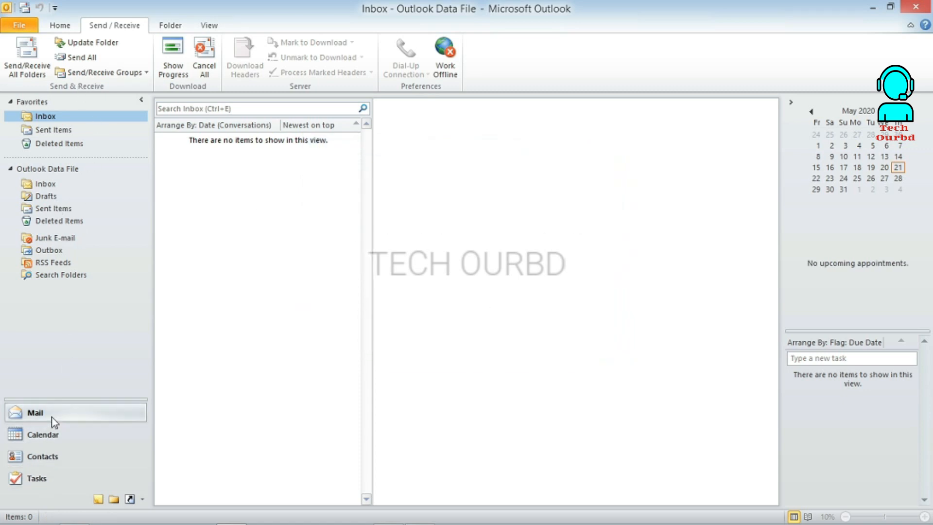
click(60, 26)
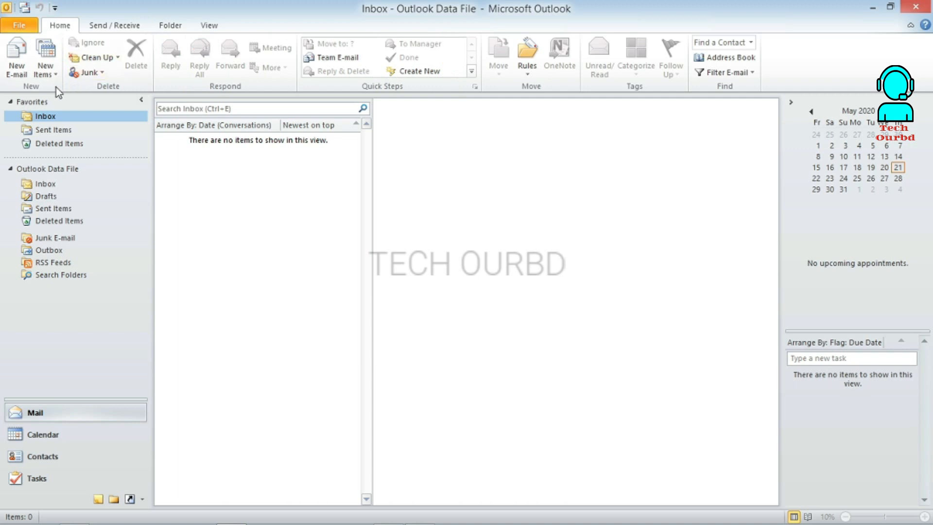
Create a new e-mail and attach the CLASS -05 document from the desktop's Microsoft Office Word 2010 folder
click(16, 58)
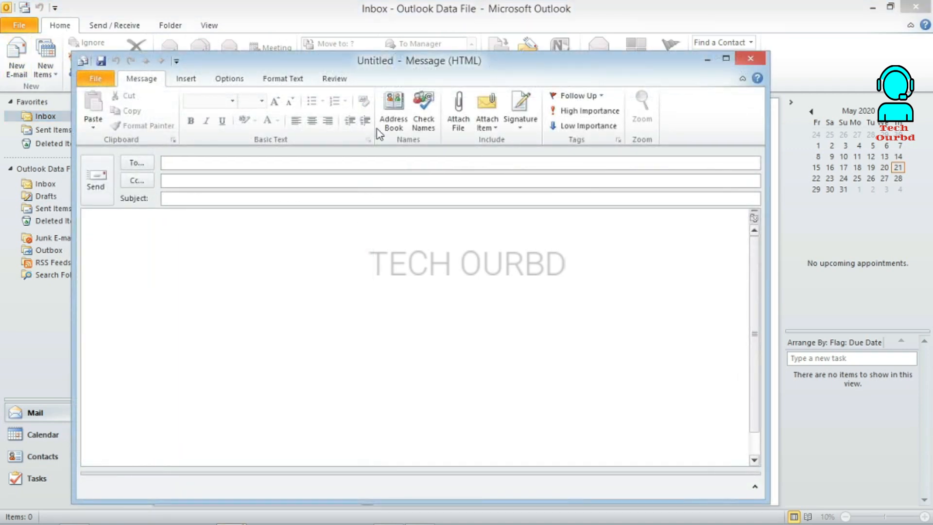
click(457, 122)
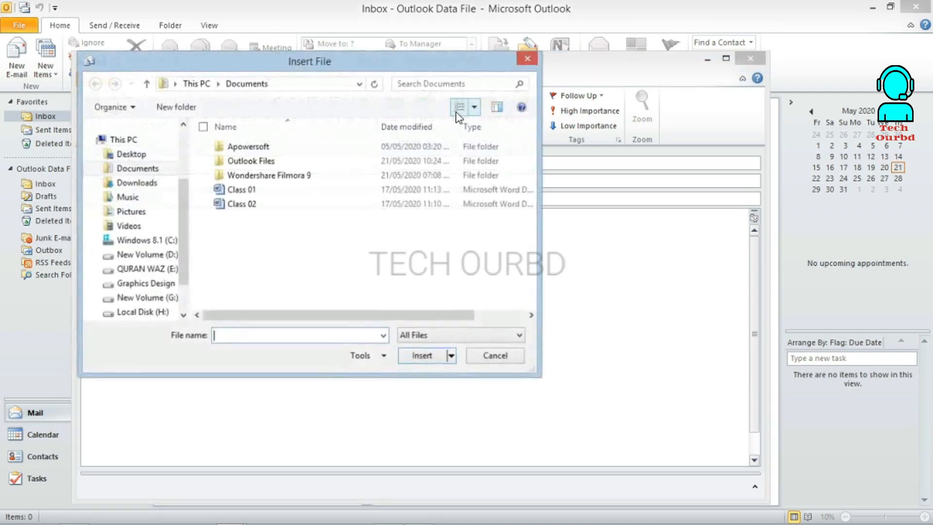
click(131, 154)
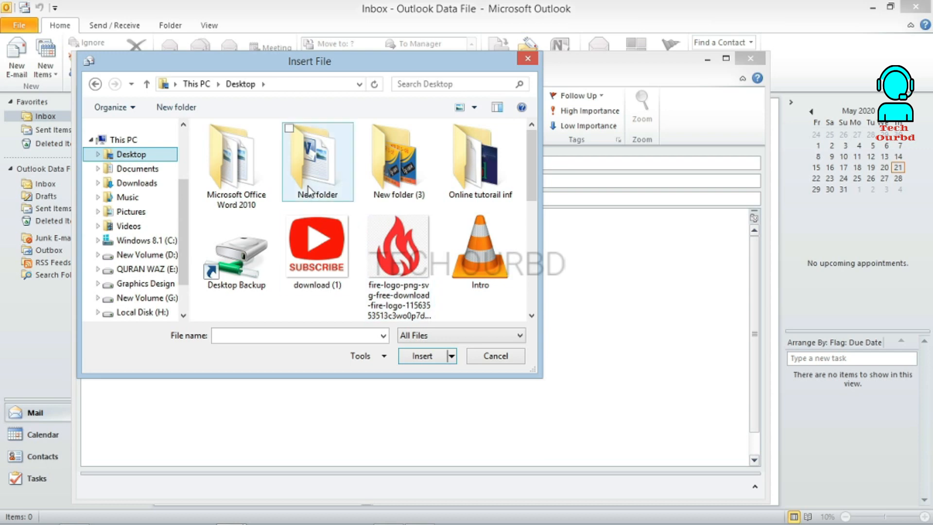
click(233, 187)
double_click(232, 187)
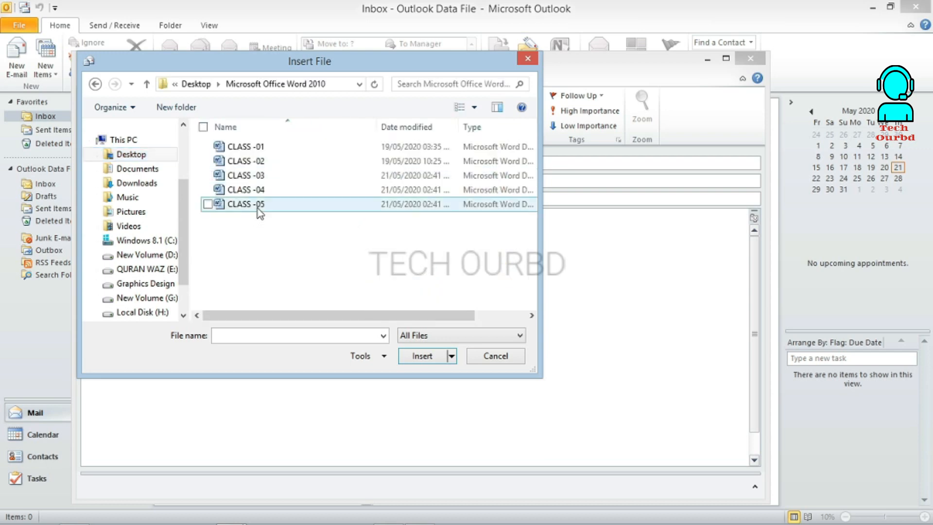
mouse_move(419, 523)
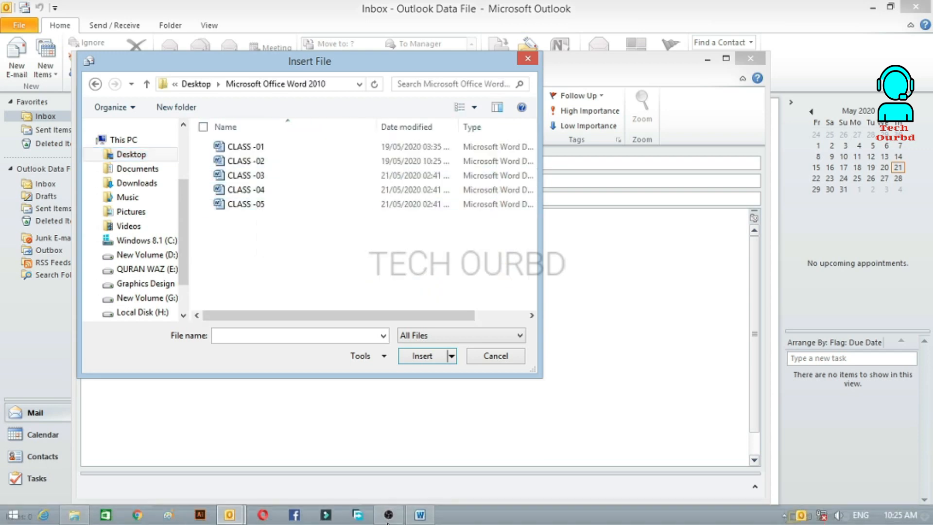
click(267, 206)
click(422, 356)
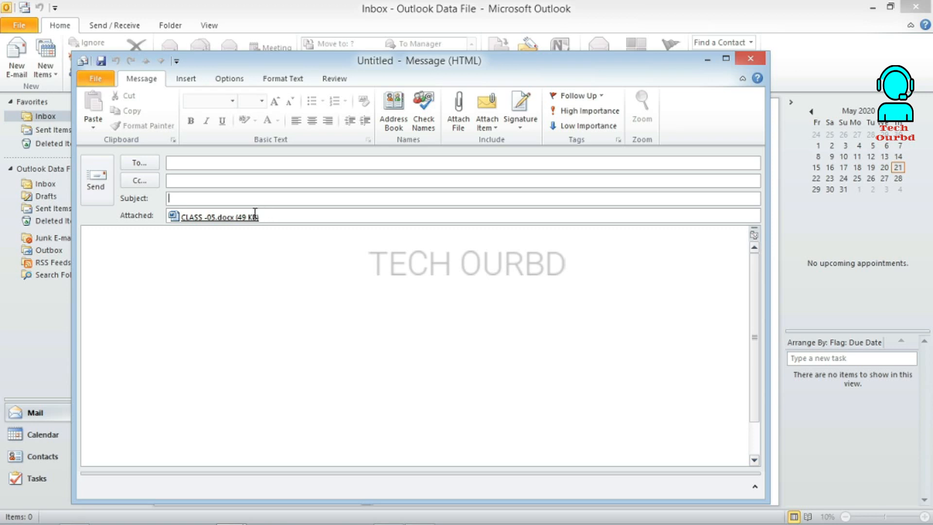
Return to the CLASS -05 document in Word and run a spelling and grammar check from the article's first paragraph, stopping at "Kutkai" without changes
click(430, 519)
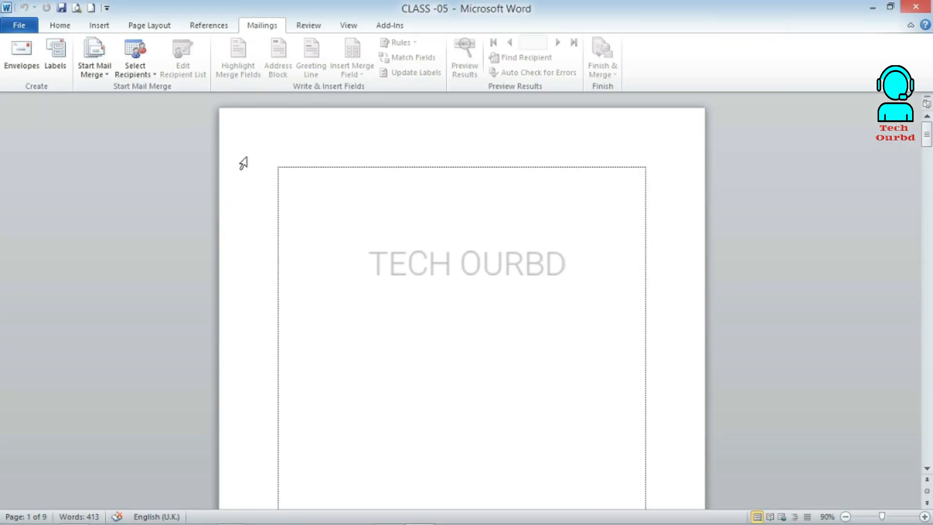
click(314, 29)
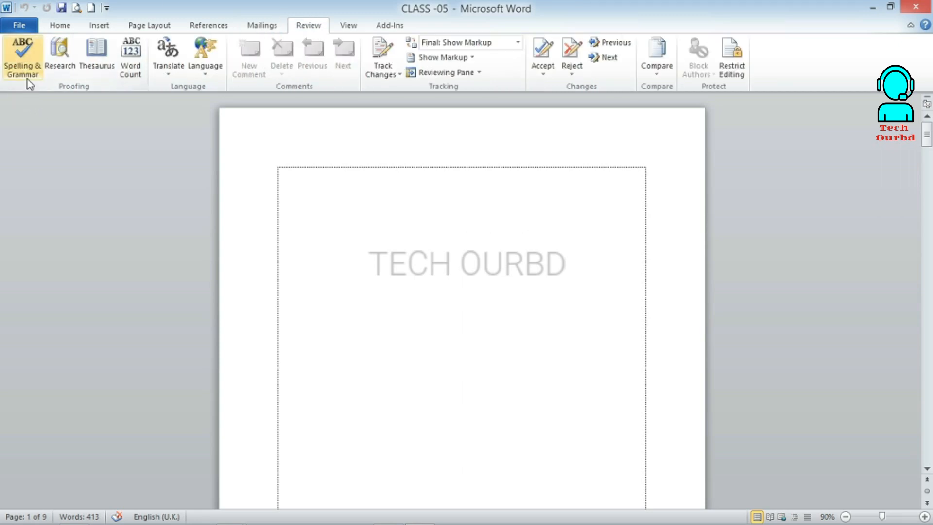
scroll(444, 281, down, 5)
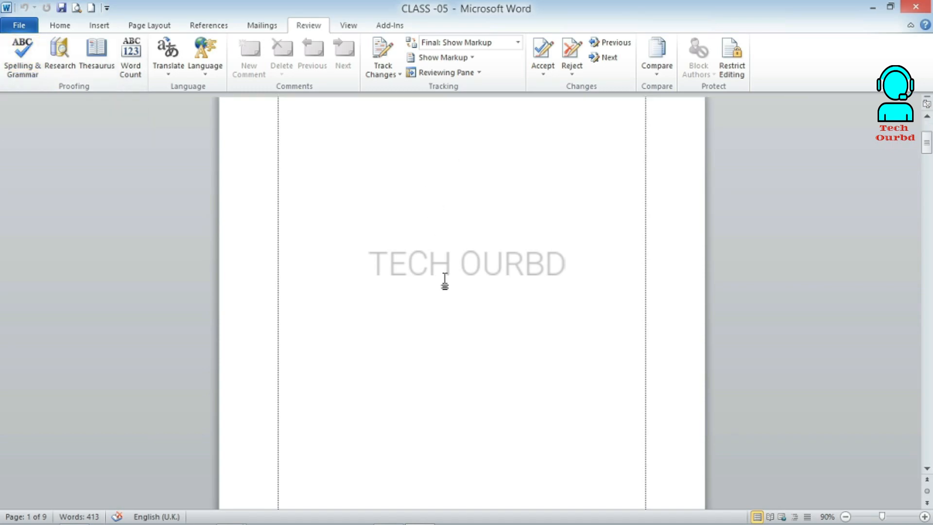
scroll(443, 274, up, 4)
scroll(444, 292, down, 2)
scroll(449, 300, down, 15)
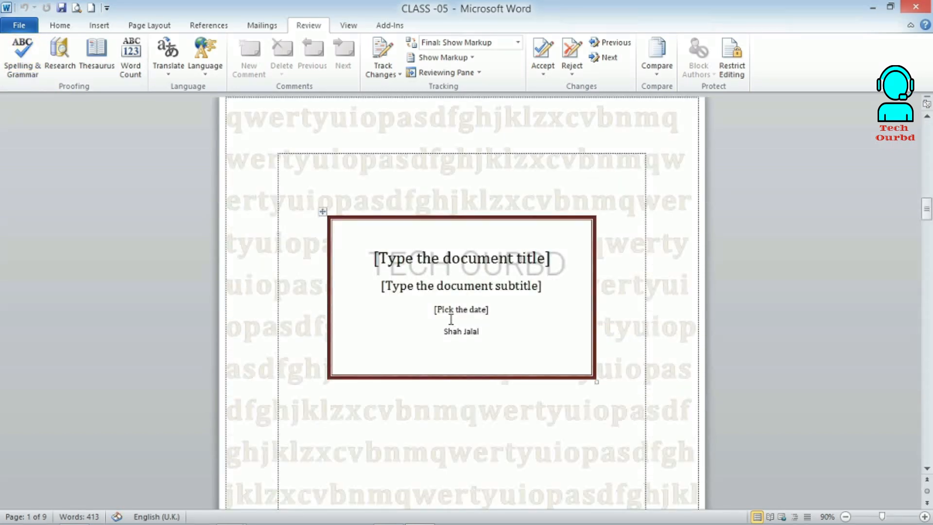
scroll(450, 332, up, 3)
scroll(448, 329, down, 9)
scroll(417, 302, up, 1)
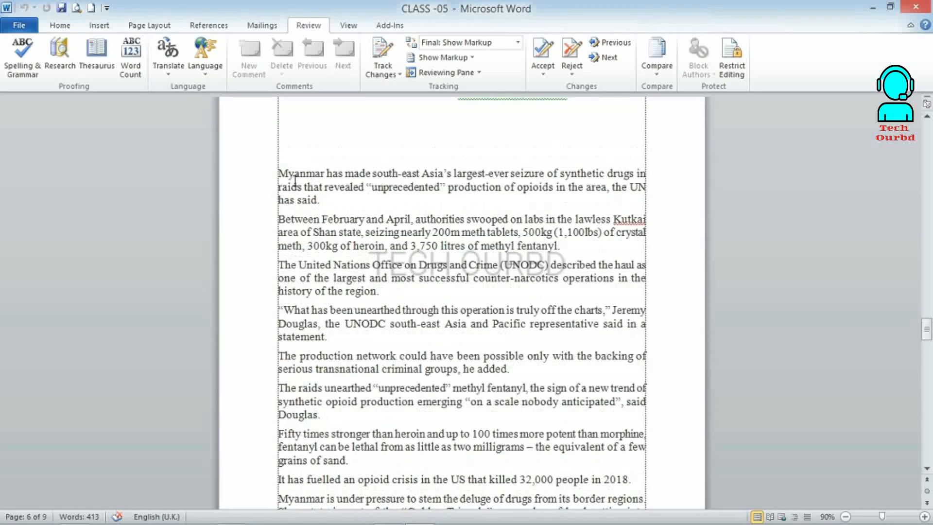
triple_click(275, 174)
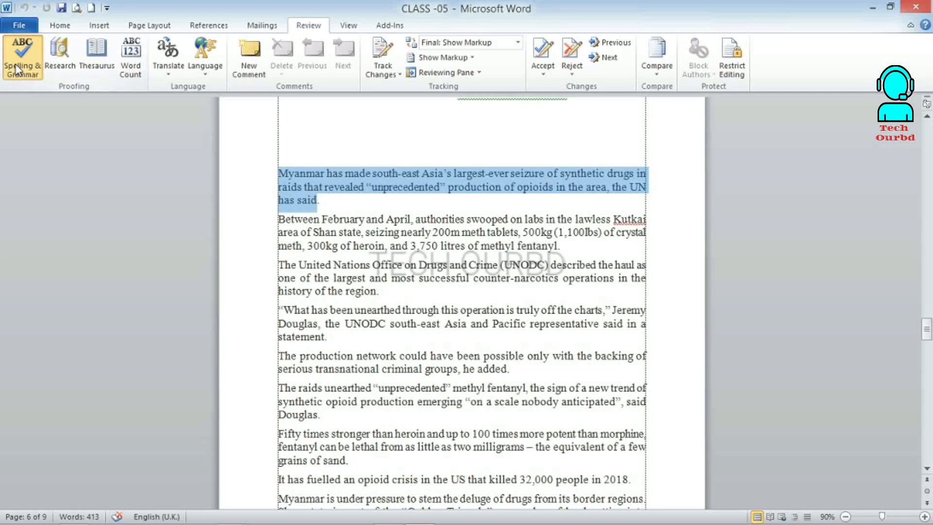
click(20, 60)
click(422, 307)
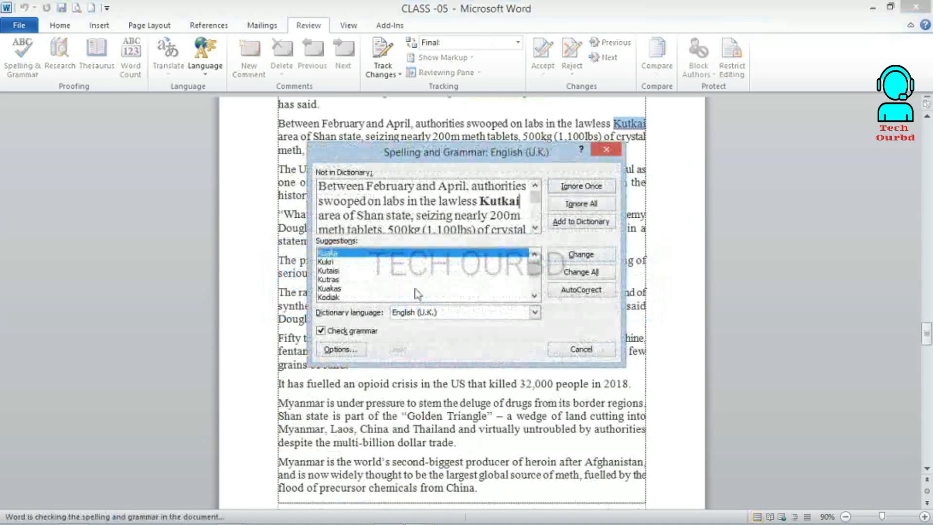
drag(494, 165, 677, 104)
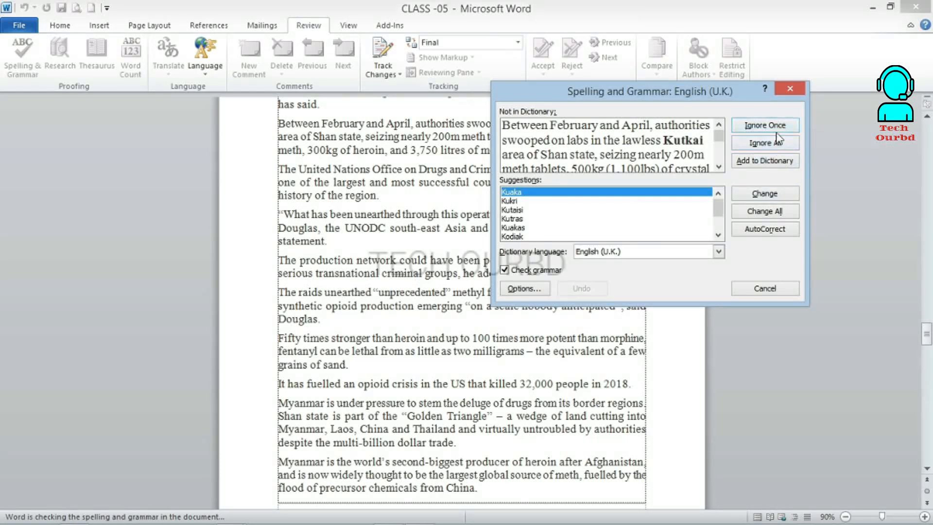
click(765, 288)
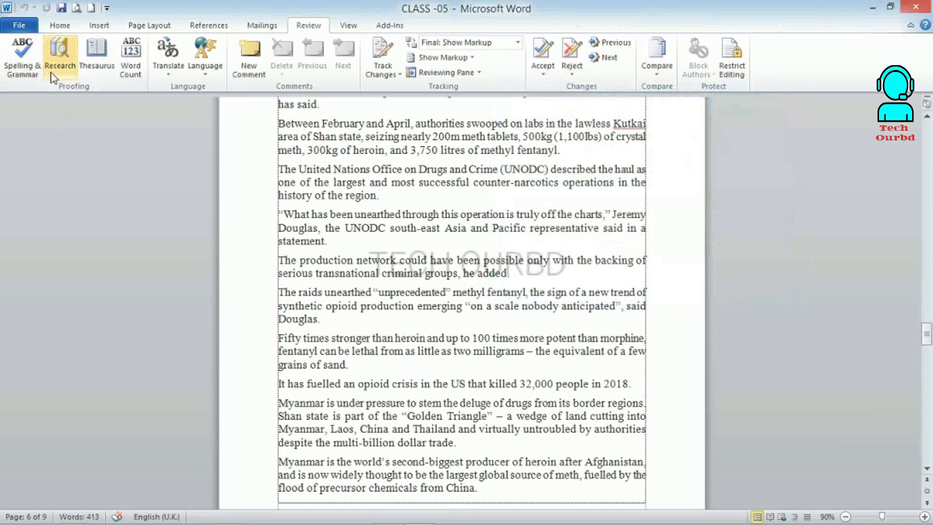
Look up "Kutkai" in the thesaurus and view the word count of the selection
click(59, 68)
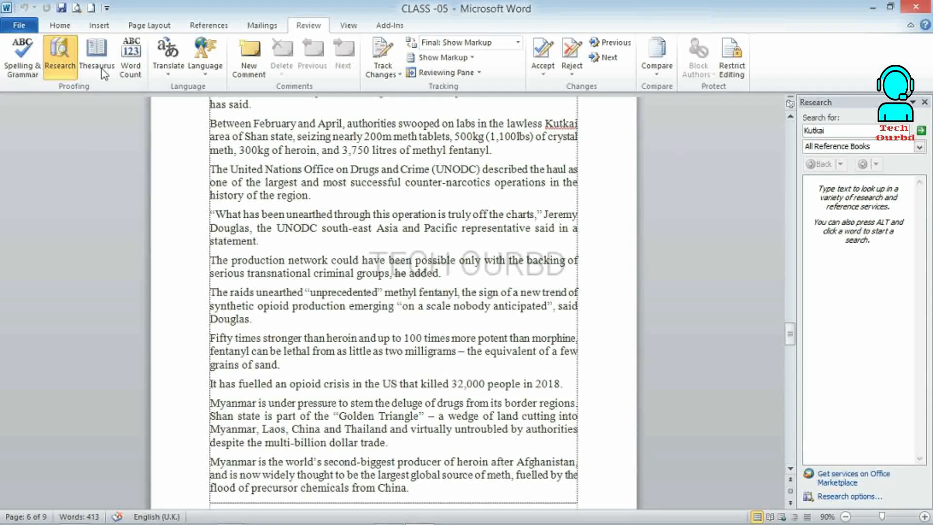
click(91, 68)
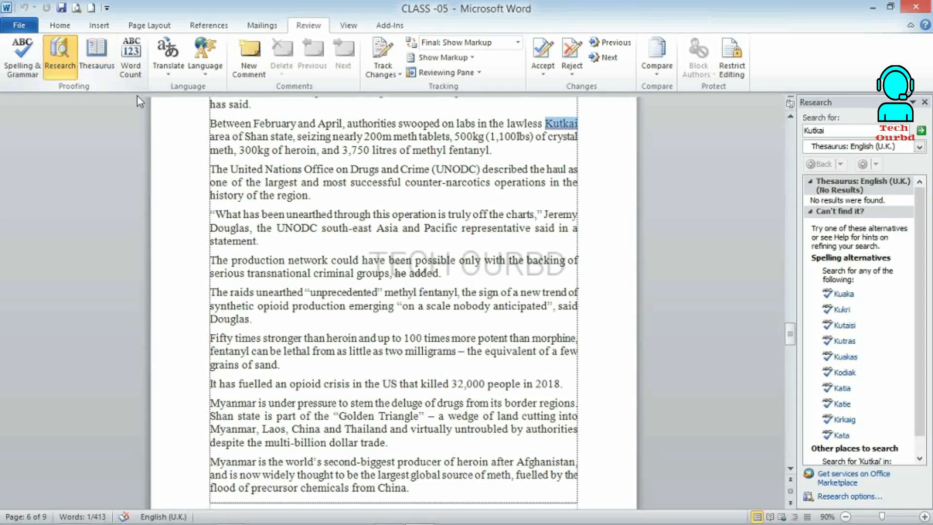
click(131, 68)
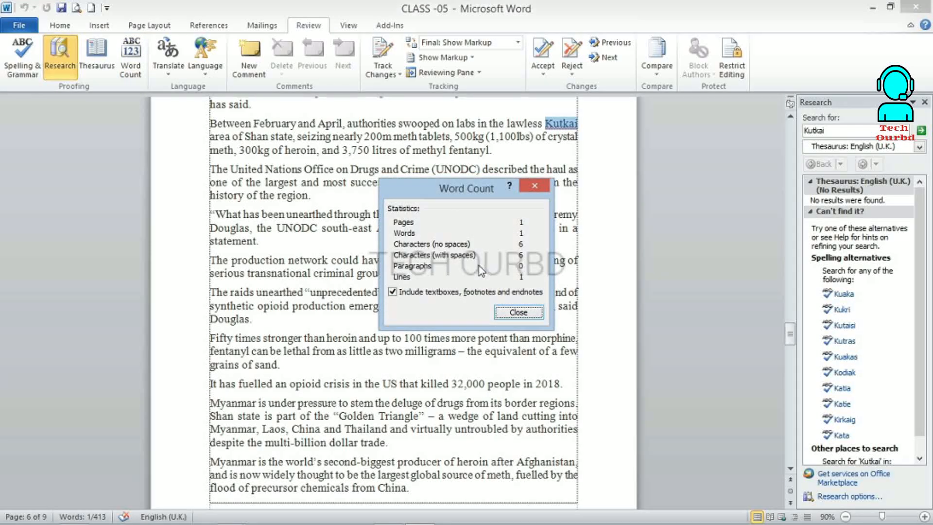
click(535, 186)
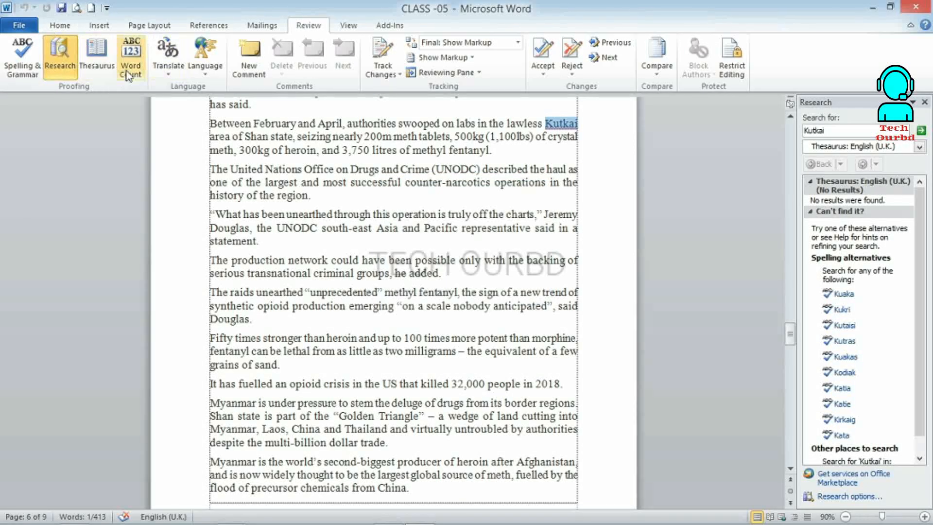
click(167, 73)
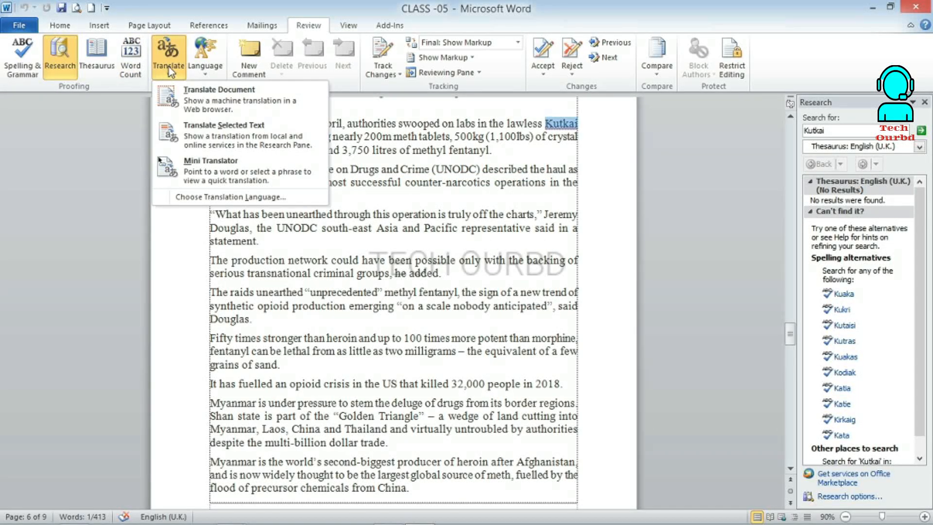
click(168, 66)
click(202, 75)
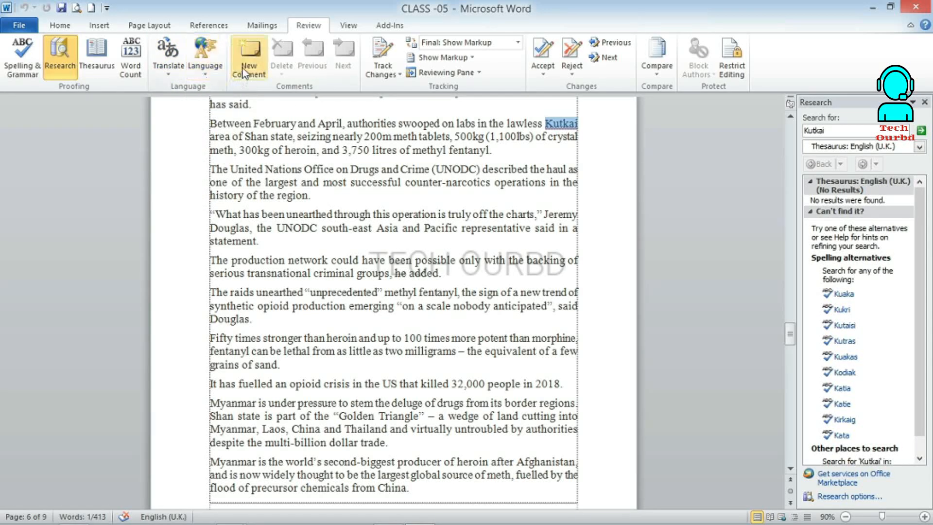
Add an empty comment to the word "Kutkai" in the article's second paragraph
click(247, 61)
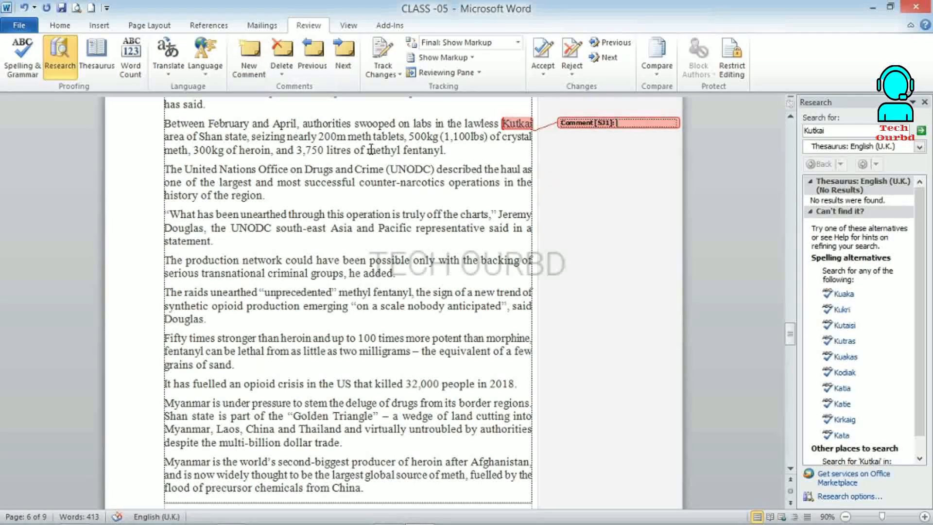
click(344, 141)
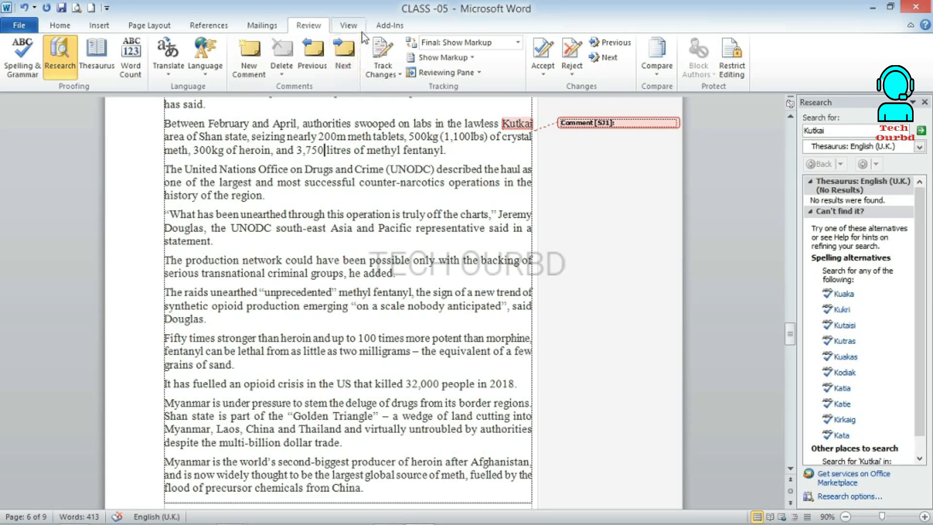
Close the Research pane and add a comment to the word "stronger" in the paragraph beginning "Fifty times"
click(349, 26)
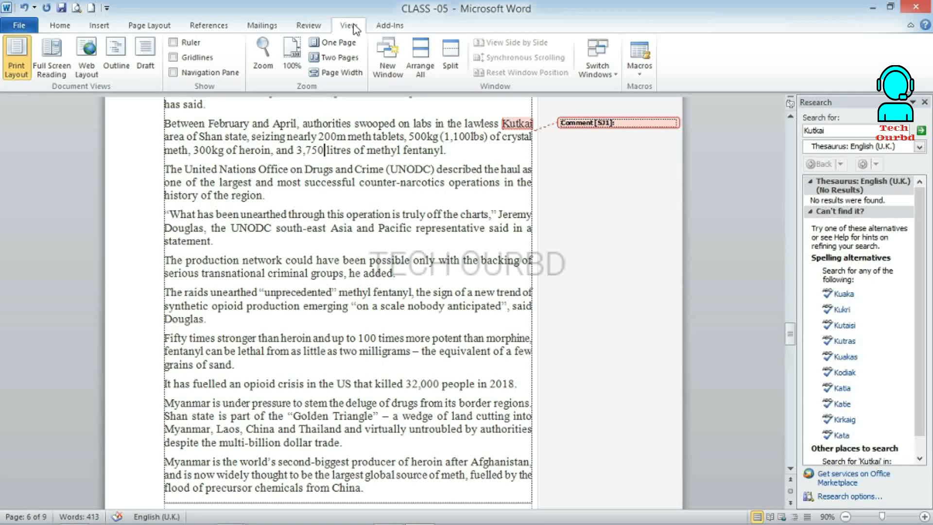
scroll(229, 335, up, 15)
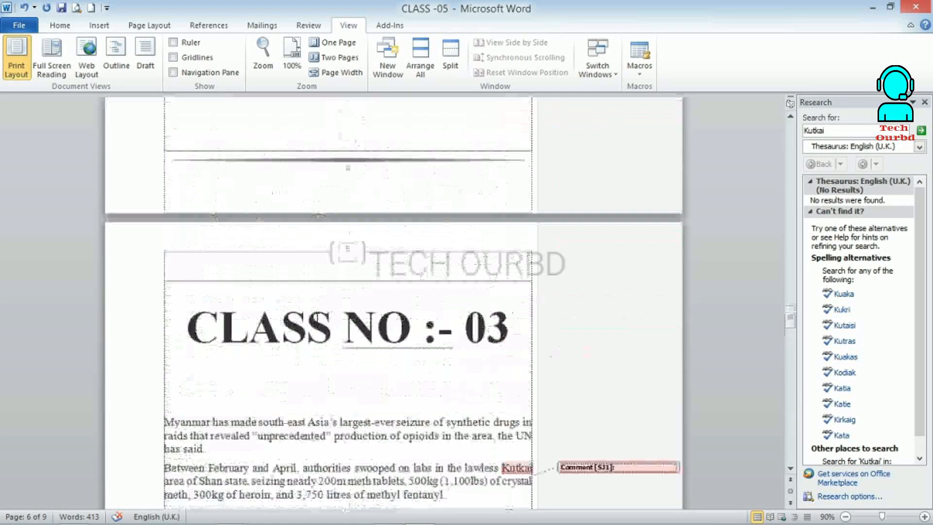
scroll(311, 308, up, 14)
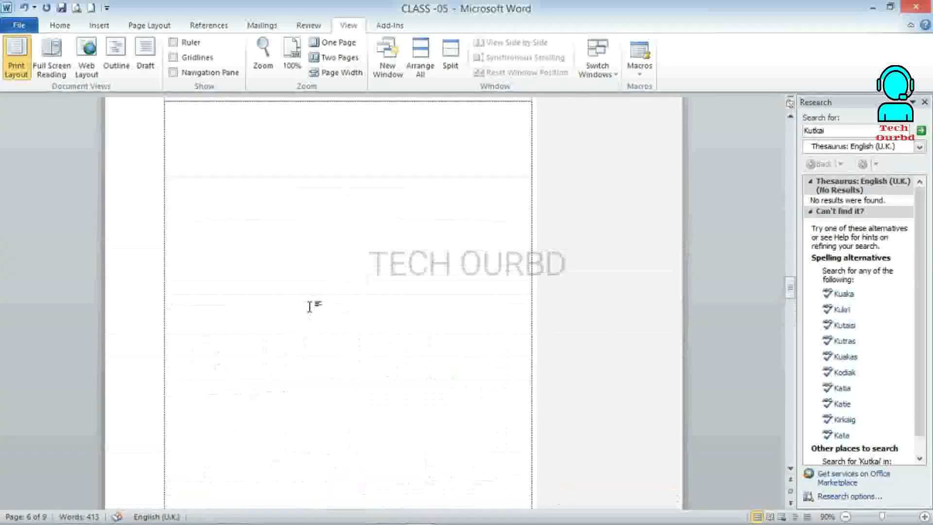
click(316, 25)
click(60, 53)
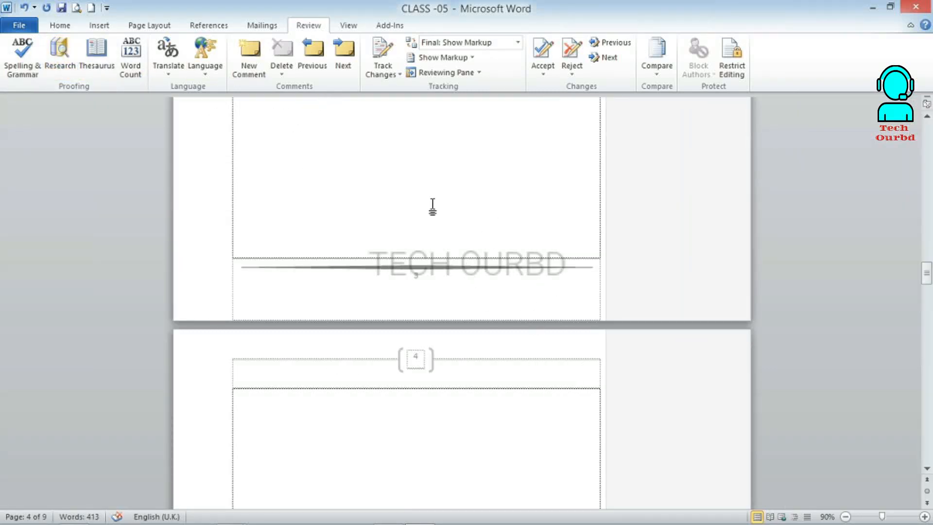
click(248, 54)
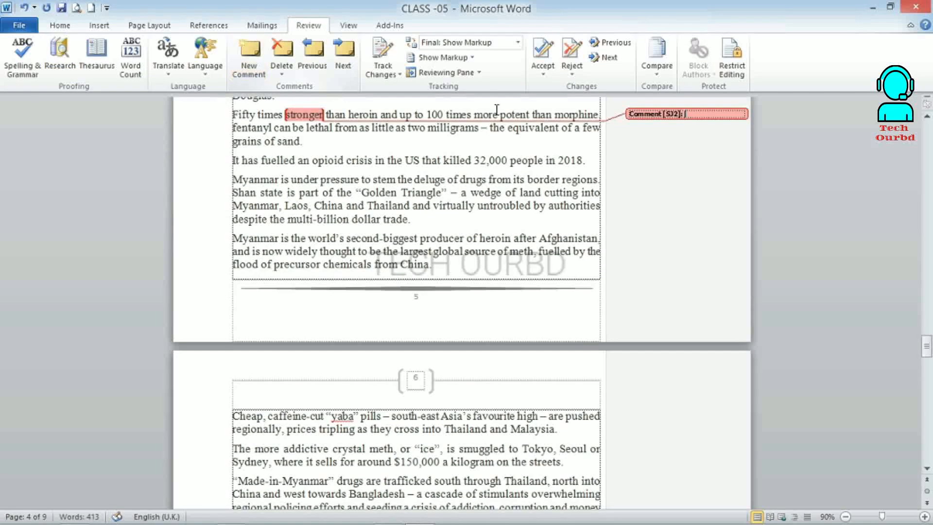
View the document in Full Screen Reading, browse to the "CLASS NO :- 03" screen, and return to Print Layout
click(364, 130)
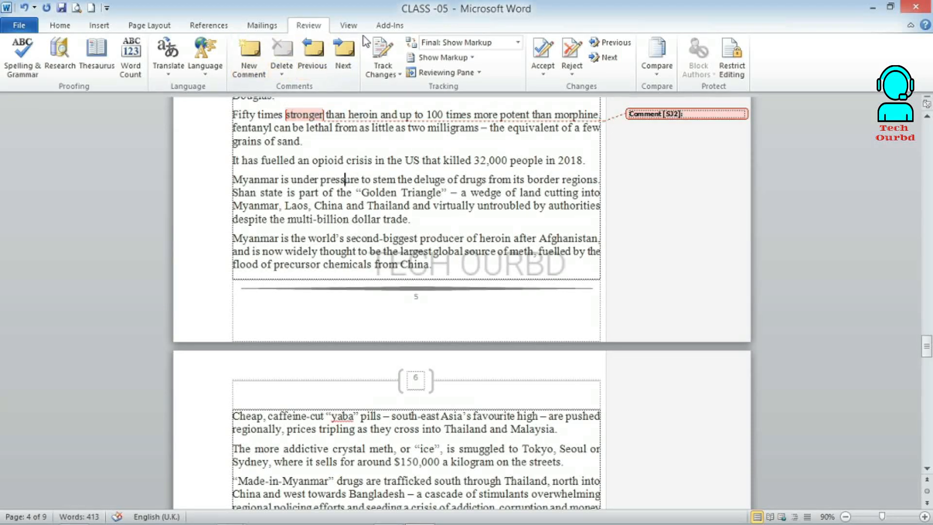
click(348, 29)
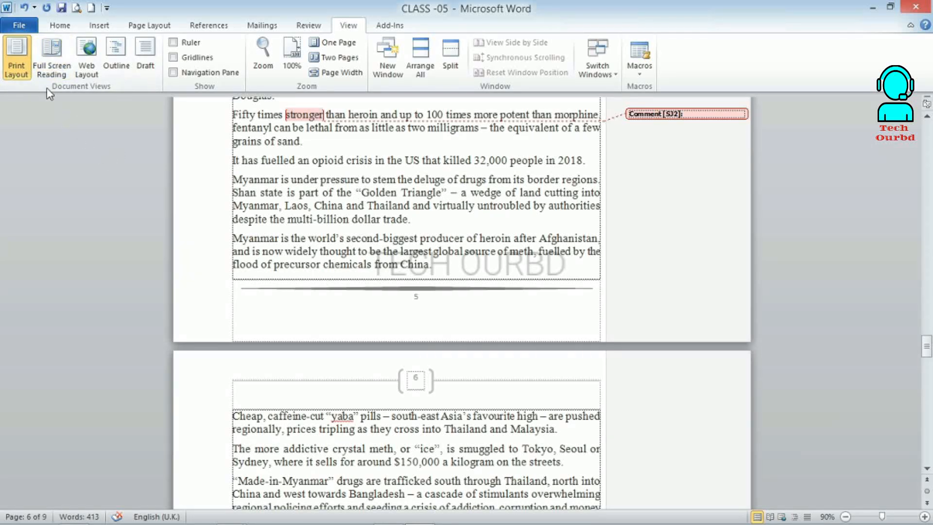
click(51, 59)
scroll(663, 197, up, 6)
scroll(694, 292, down, 5)
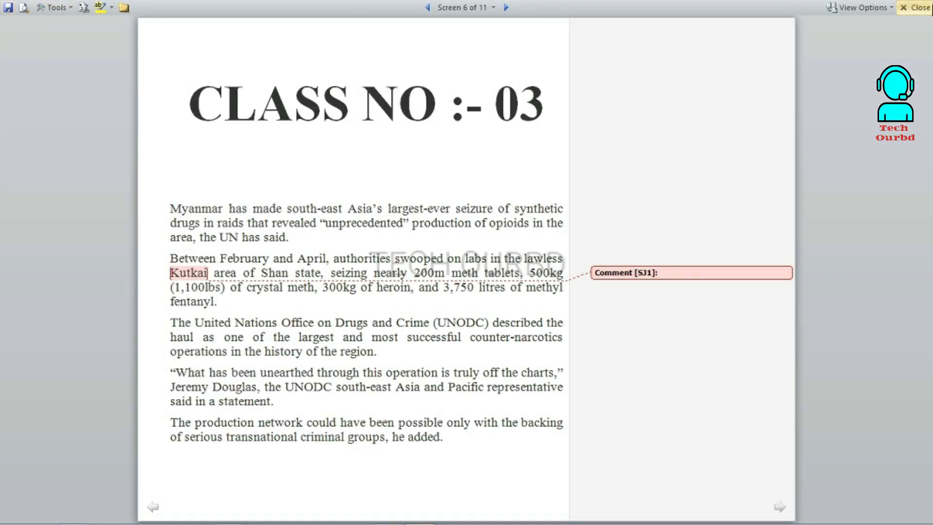
click(916, 8)
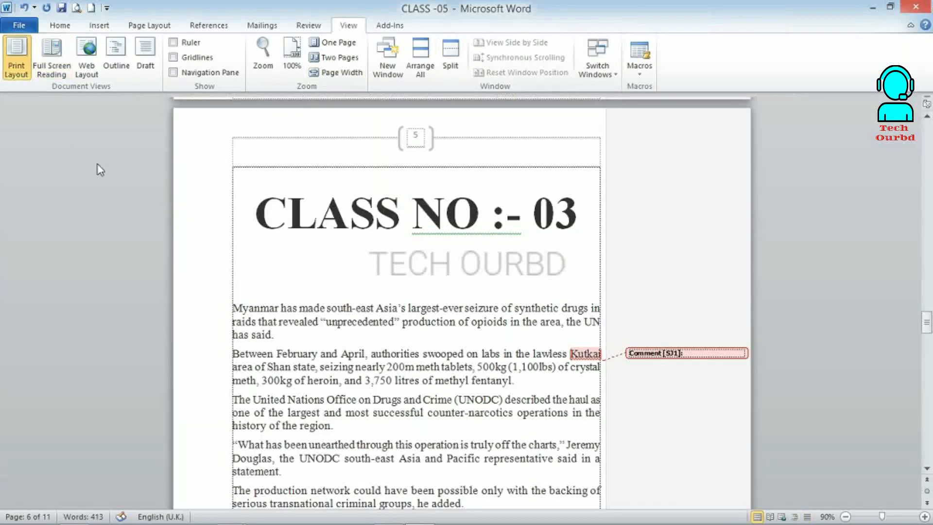
Switch to Web Layout view and look through the "CLASS NO :- 03" article
click(88, 61)
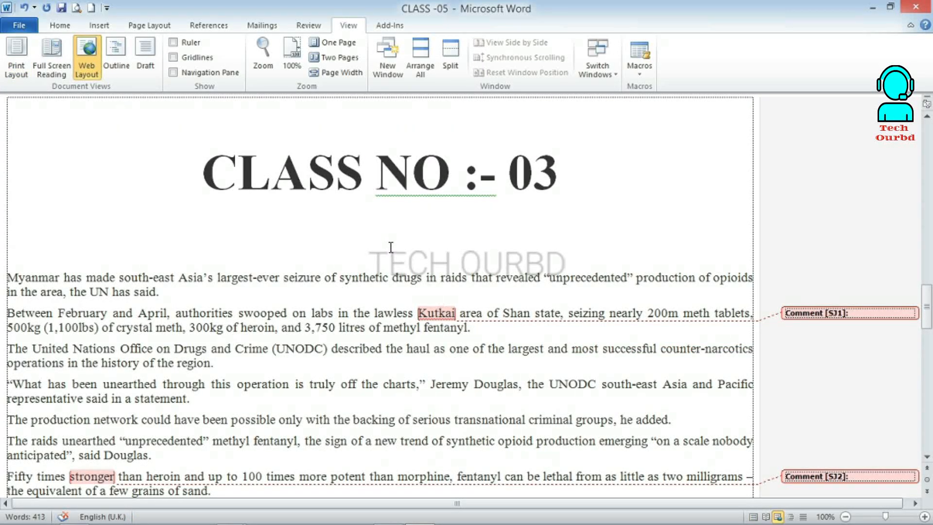
scroll(423, 287, down, 7)
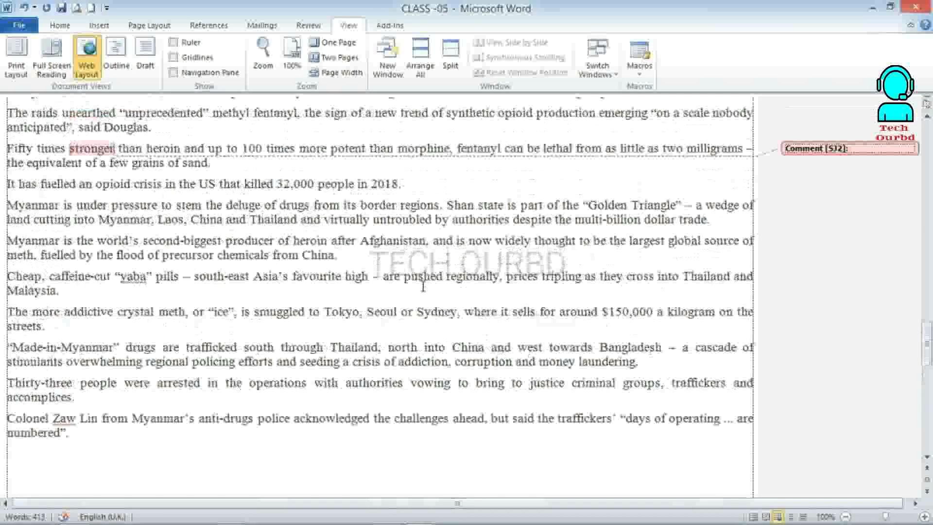
scroll(423, 287, up, 8)
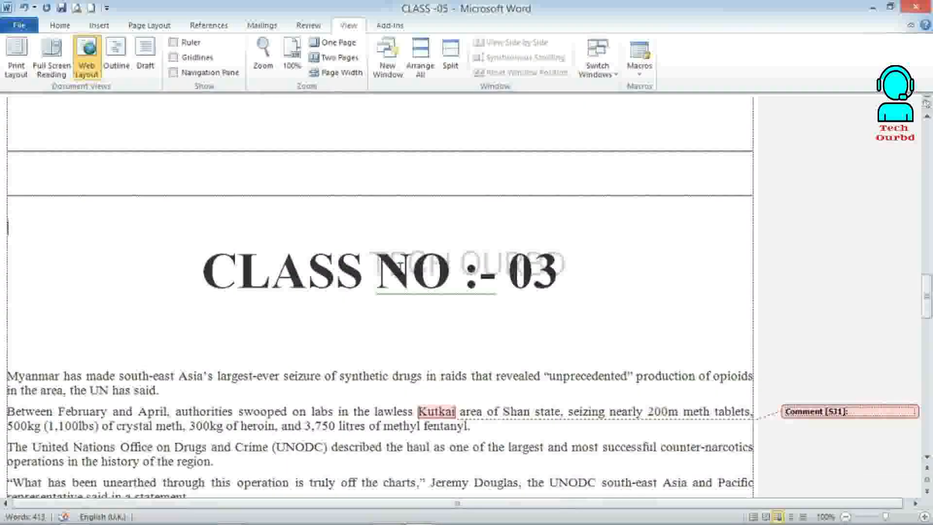
scroll(398, 265, up, 1)
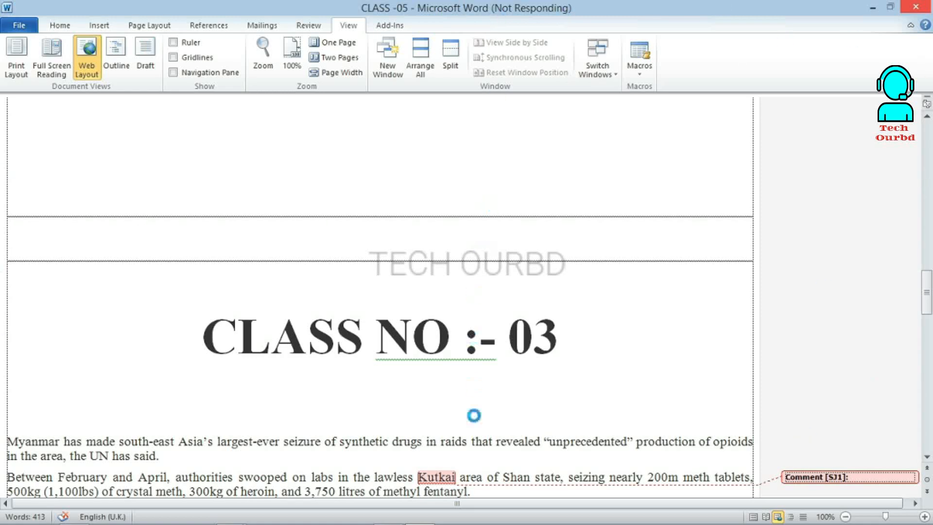
Close the Outlook e-mail with CLASS -05.docx attached without saving changes, and return to the Word document
mouse_move(420, 515)
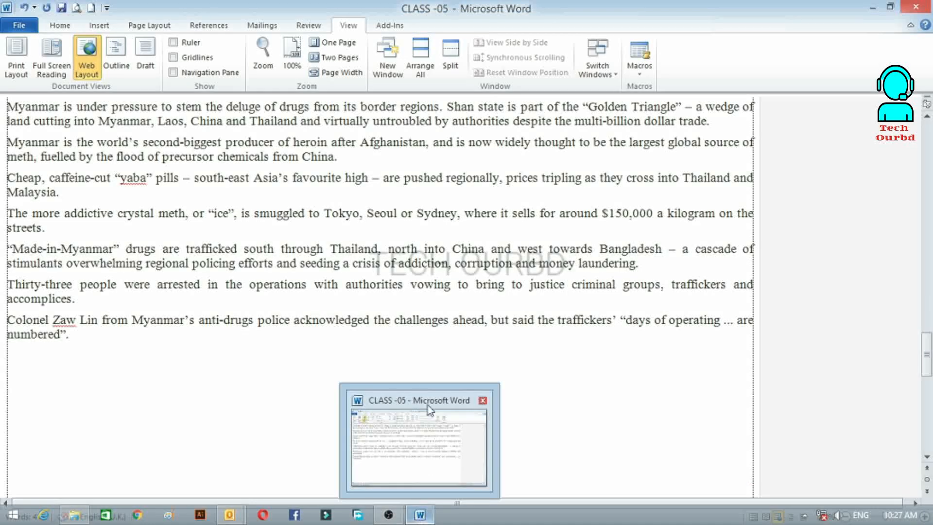
click(230, 517)
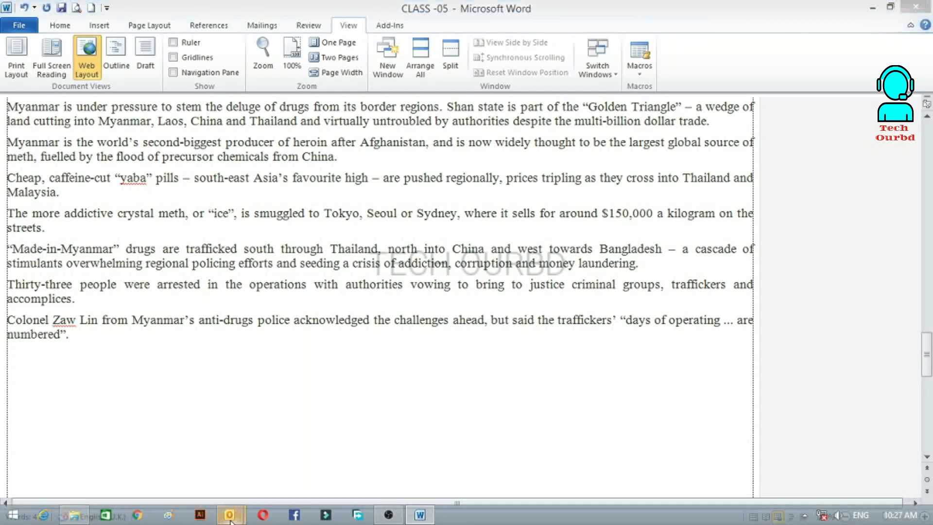
right_click(230, 518)
click(273, 482)
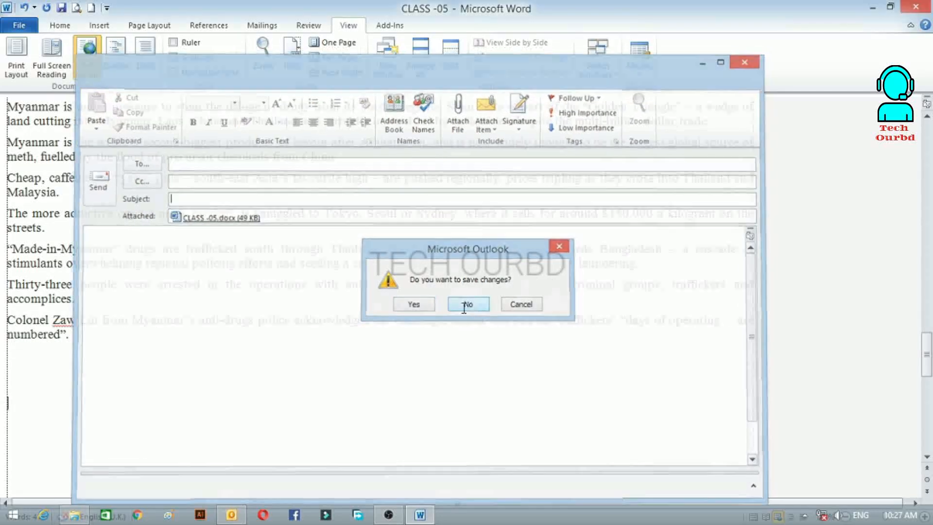
click(464, 305)
right_click(231, 515)
click(247, 481)
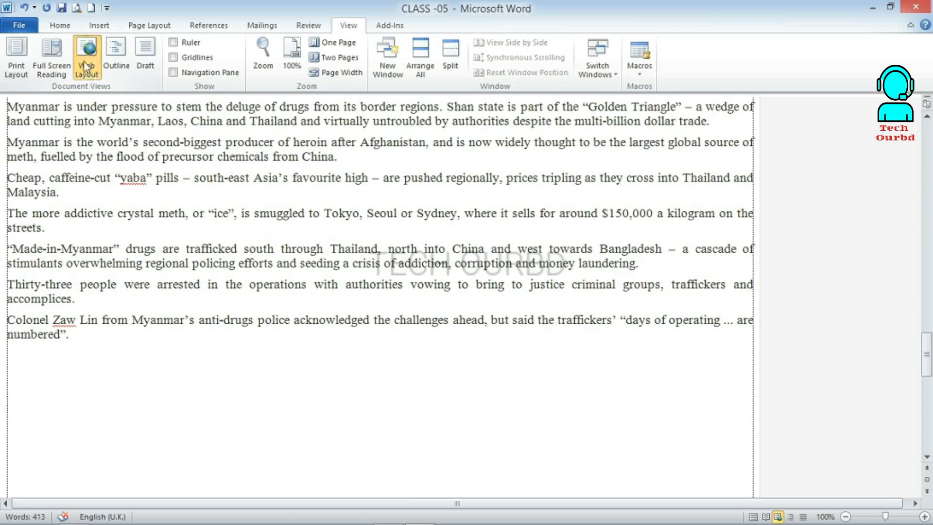
View the document in Outline view, and close Outline view to return to Print Layout
click(16, 61)
click(116, 65)
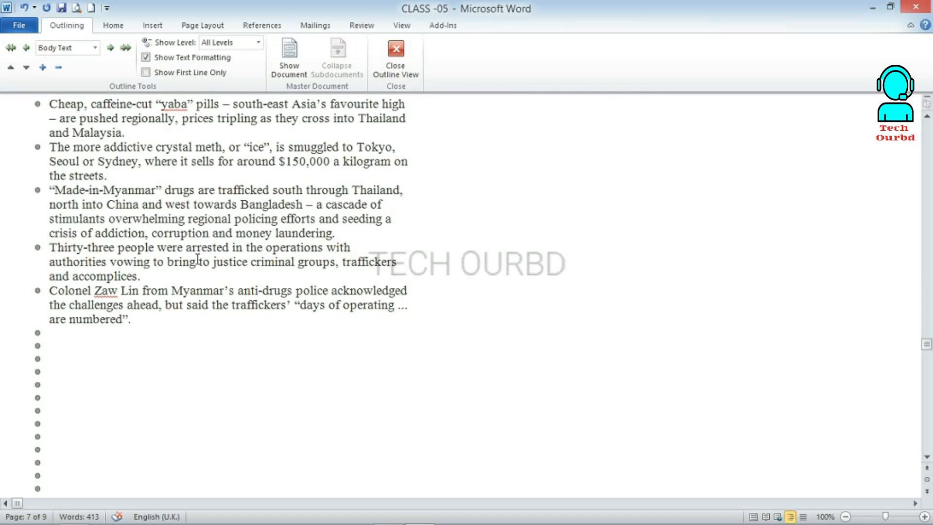
click(396, 54)
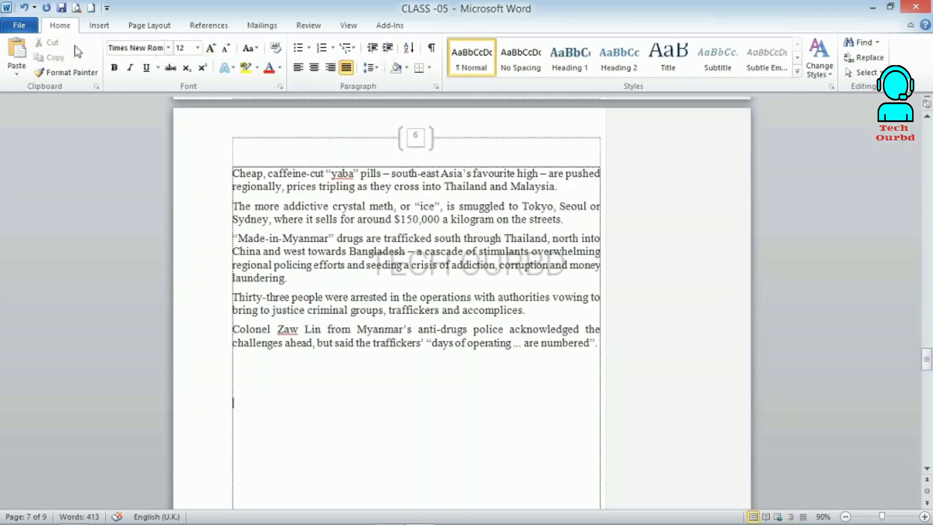
Compare the page in Full Screen Reading and Web Layout views, reopen Full Screen Reading once more, and finish in Print Layout
click(351, 26)
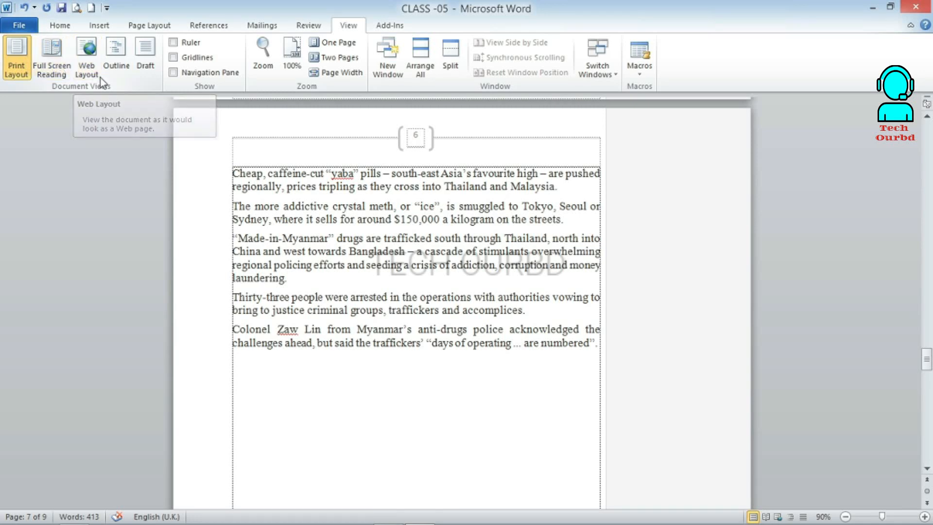
click(53, 70)
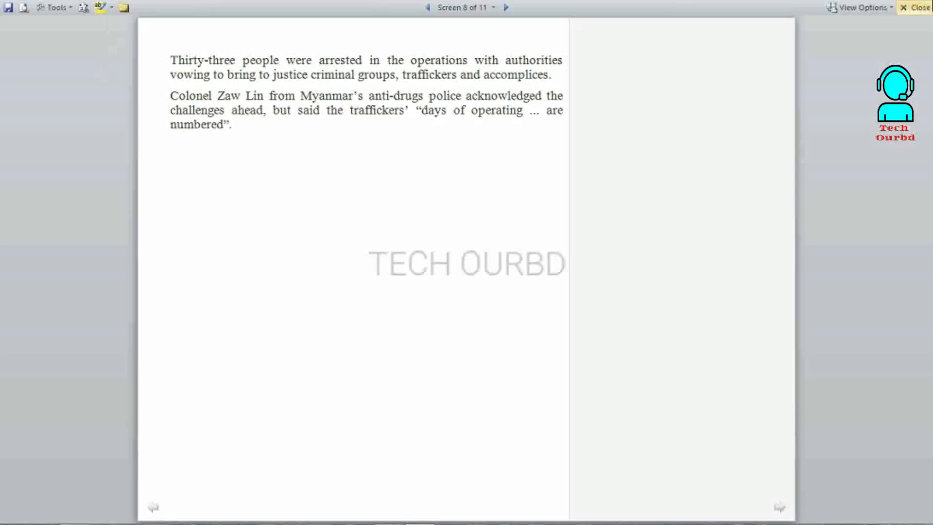
key(Escape)
click(86, 71)
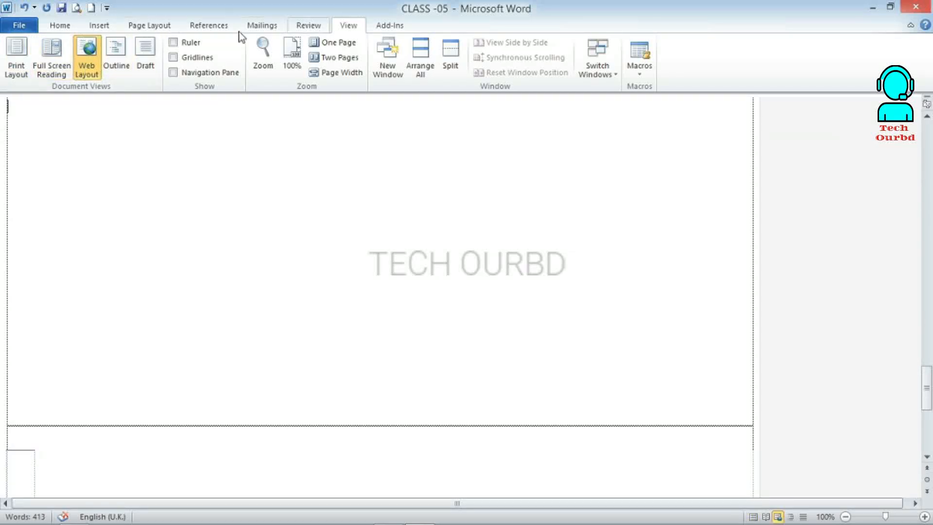
click(16, 67)
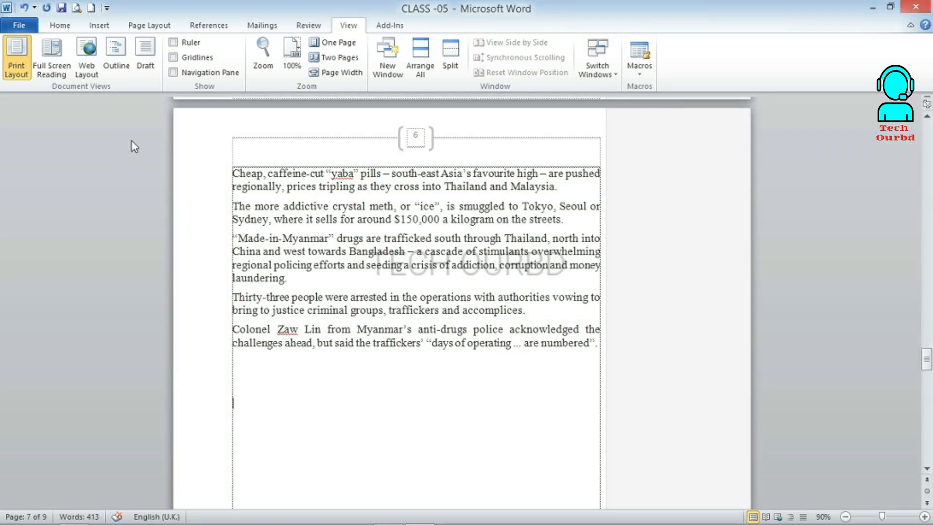
click(766, 518)
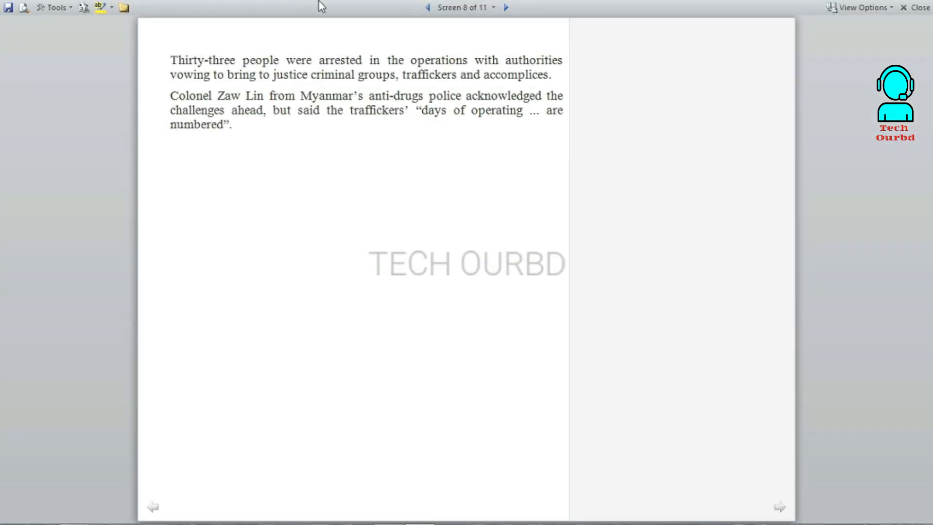
click(916, 8)
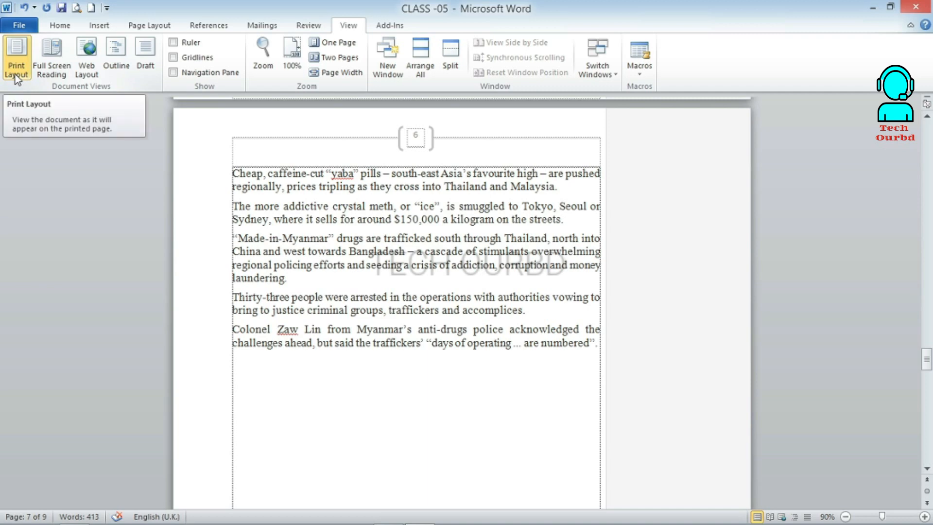
Show the ruler, gridlines and Navigation Pane, and display the page thumbnails in the pane
click(185, 47)
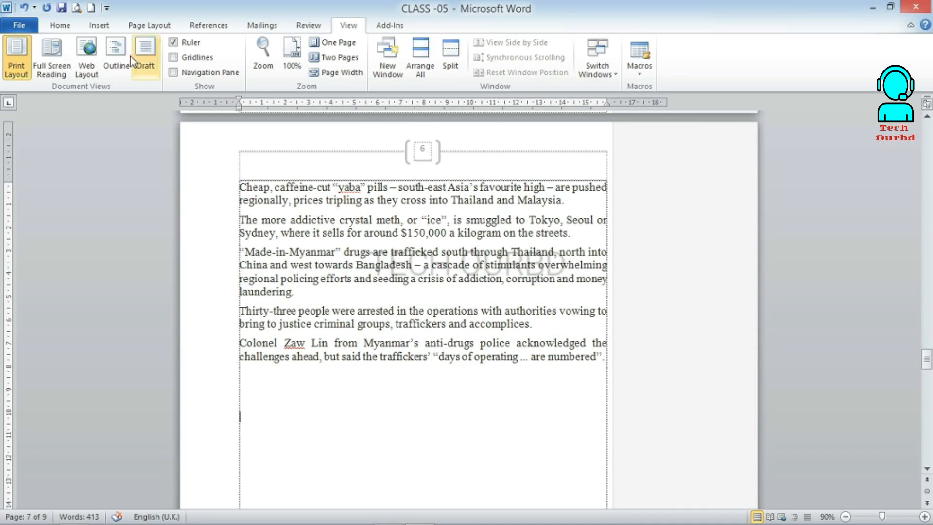
click(185, 61)
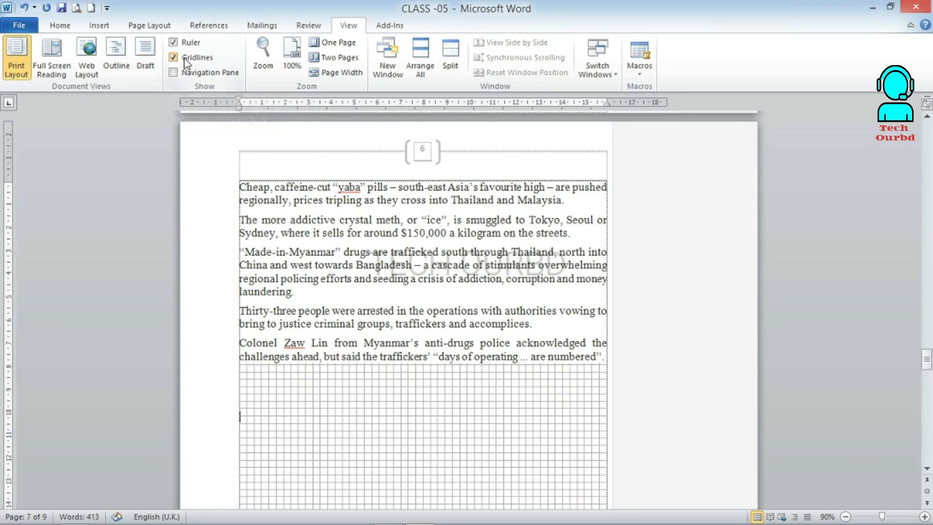
scroll(450, 412, down, 5)
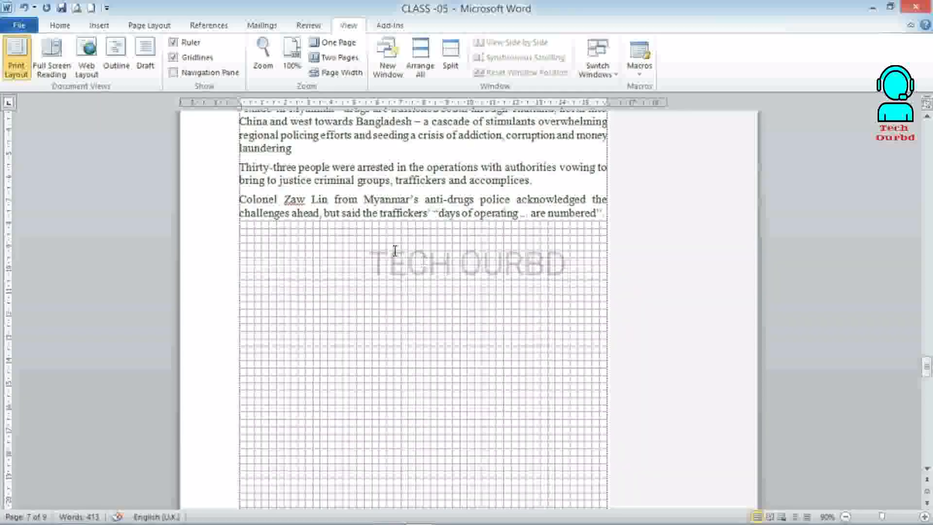
click(203, 74)
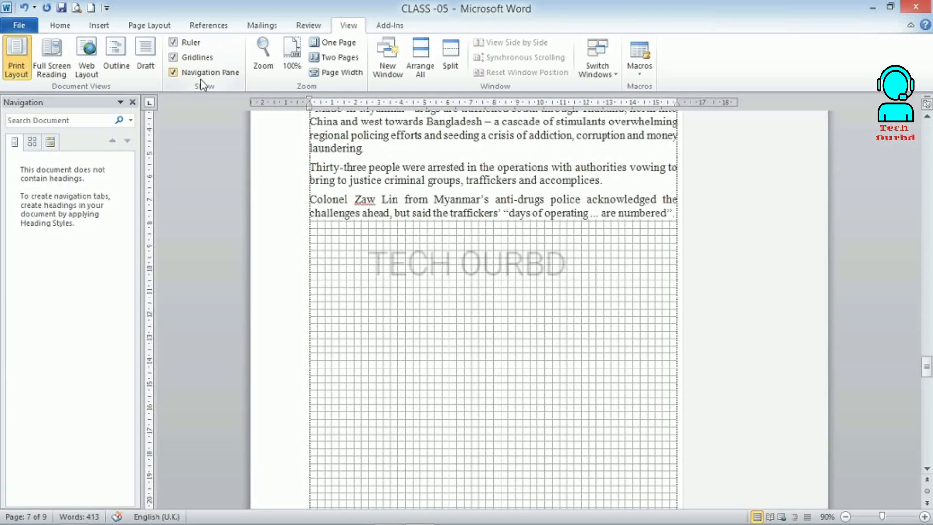
click(74, 120)
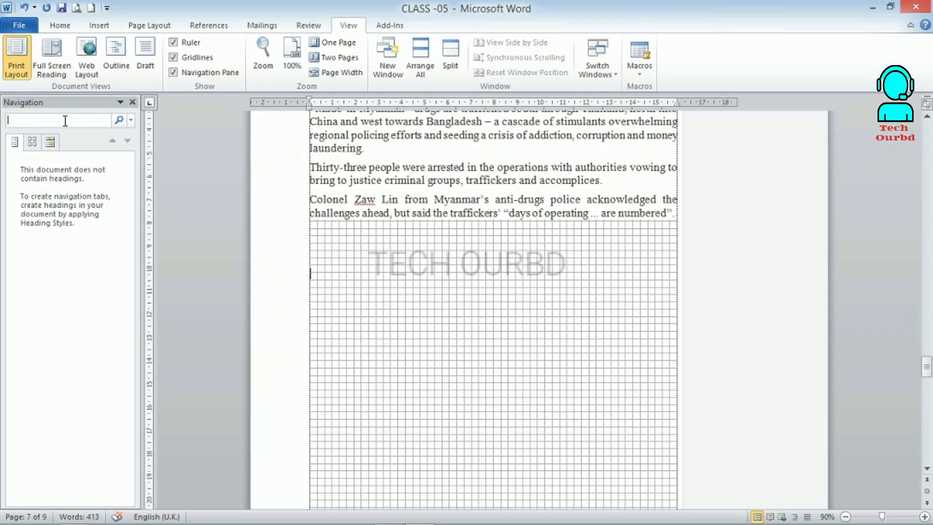
click(32, 142)
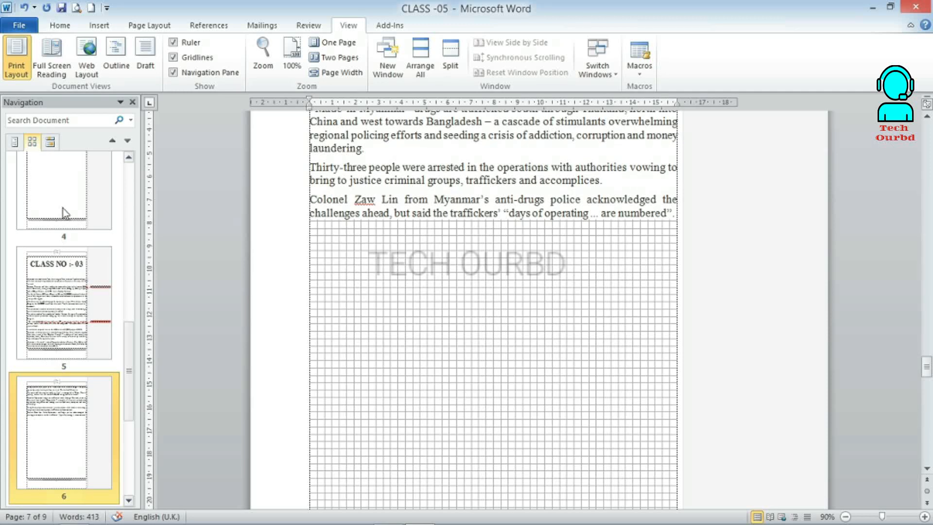
Hide the Navigation Pane, gridlines and ruler, and turn all three back on
click(196, 73)
click(196, 57)
click(193, 44)
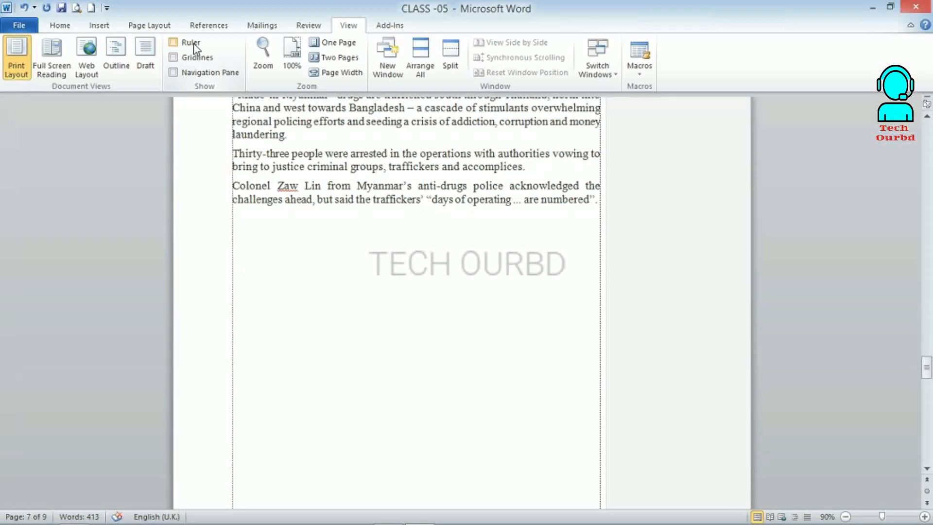
click(194, 43)
click(197, 57)
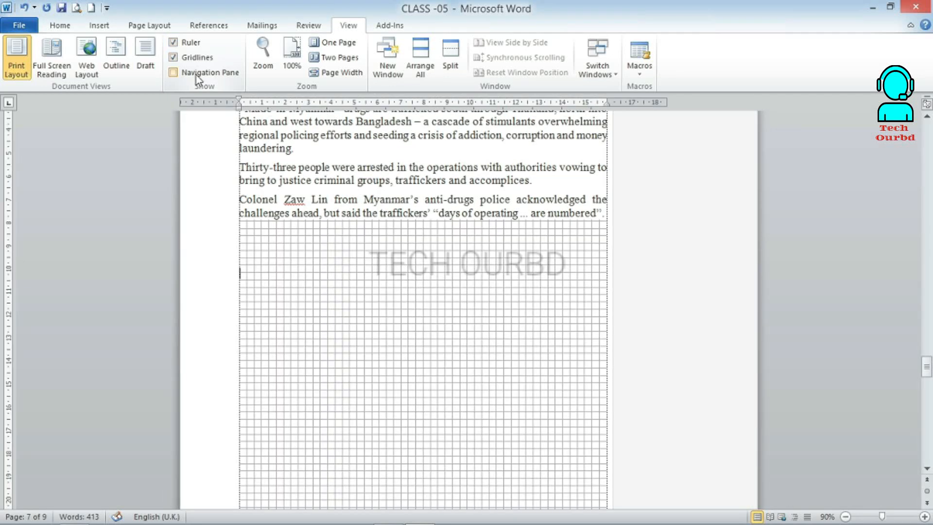
click(197, 73)
Set a custom document zoom of 106% through the Zoom settings
click(265, 67)
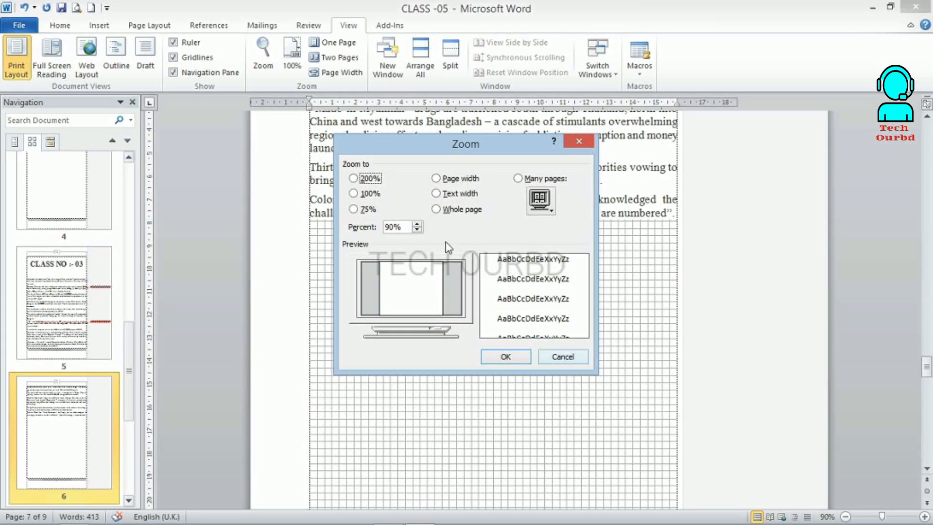
click(363, 195)
click(417, 225)
click(417, 225)
click(505, 357)
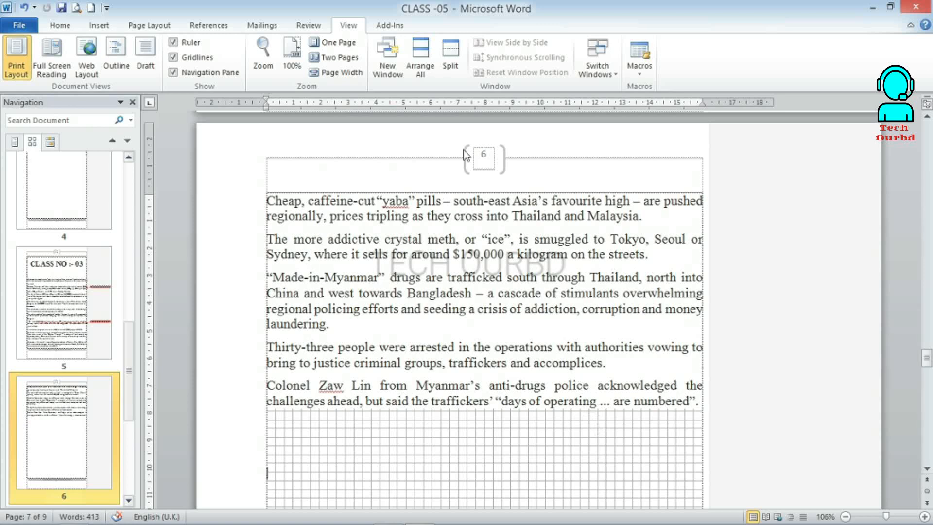
Switch the zoom through 100%, One Page, Two Pages and Page Width, ending on One Page
click(294, 67)
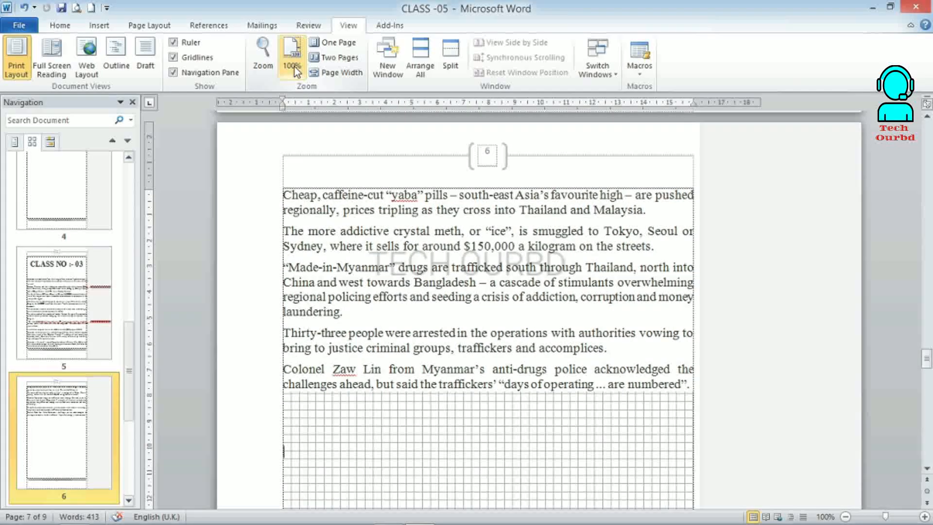
click(332, 48)
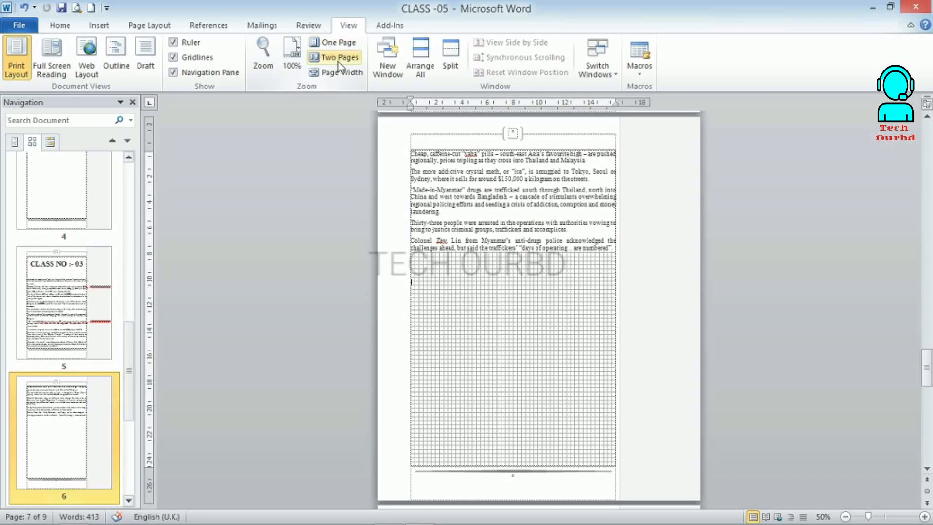
click(339, 58)
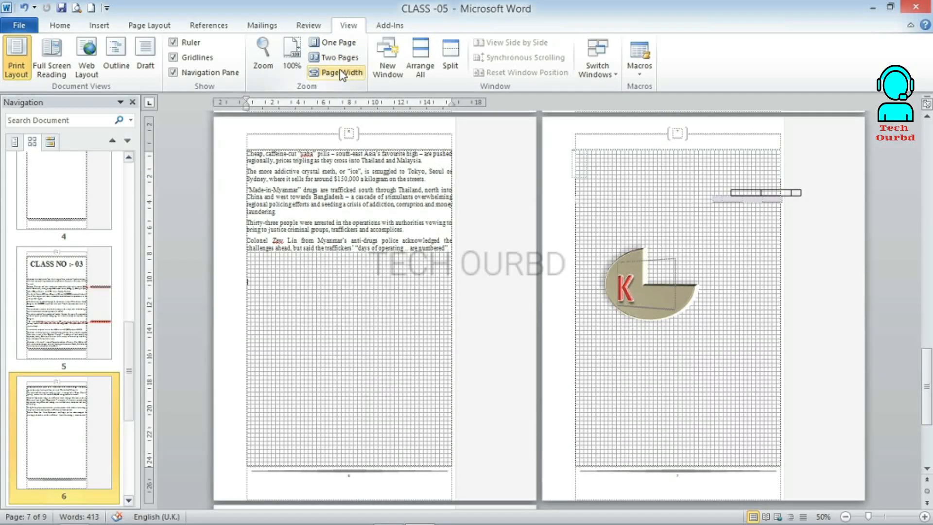
click(341, 74)
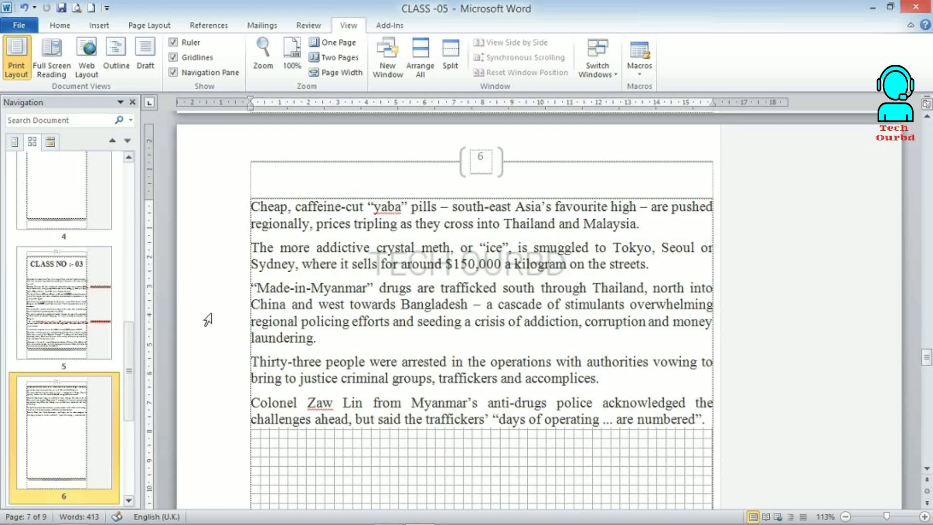
click(331, 43)
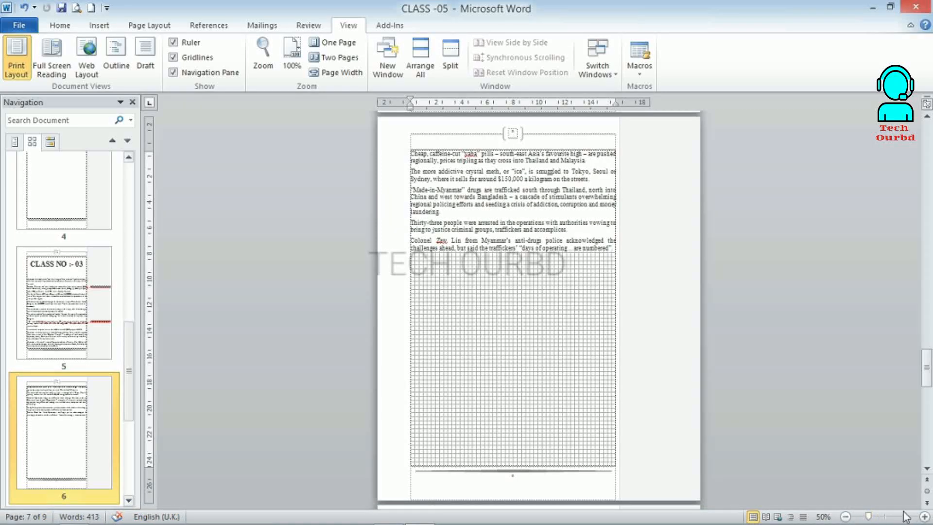
Zoom the document in to 80% in 10% increments, and reduce it one increment to 70%
click(925, 517)
click(925, 517)
click(924, 517)
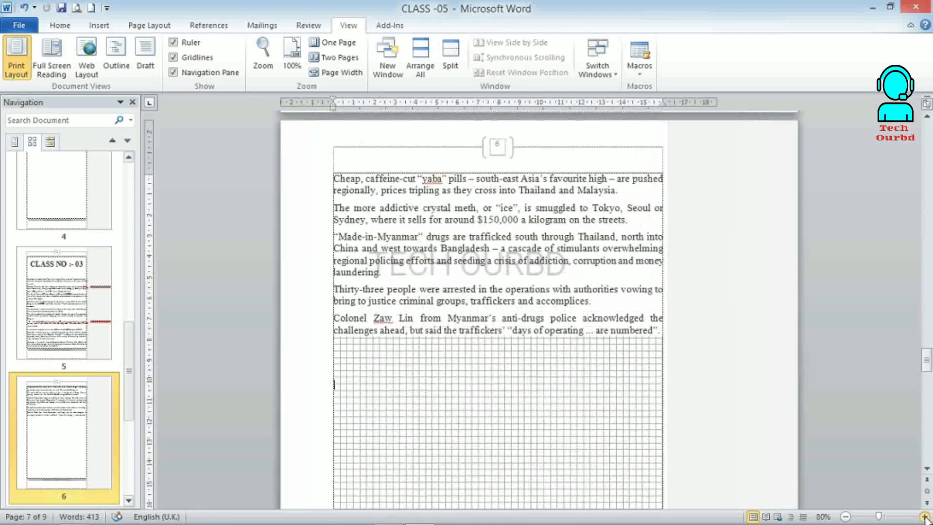
click(846, 517)
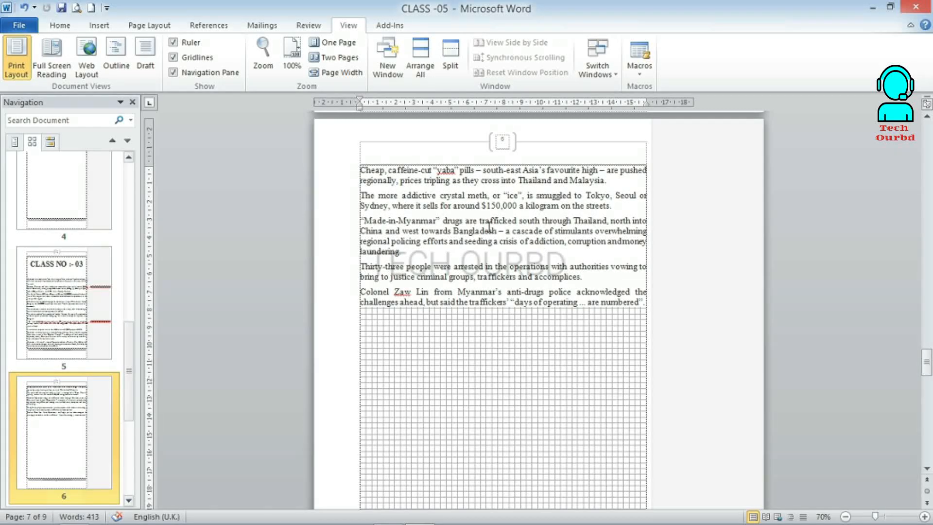
Zoom the document in to 100%, zoom out again, and return to 100%
ctrl+scroll(489, 227, up, 3)
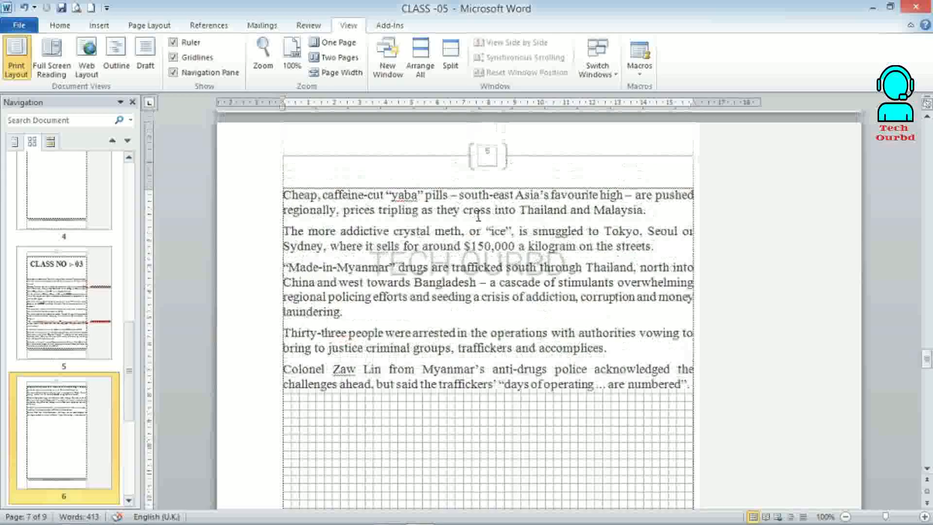
scroll(474, 214, up, 1)
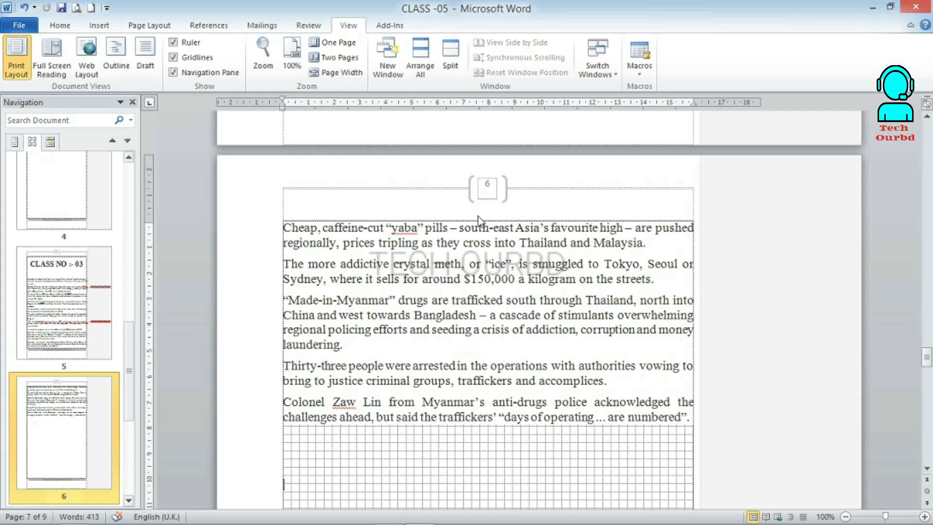
scroll(479, 219, down, 3)
scroll(480, 215, up, 2)
scroll(480, 215, down, 2)
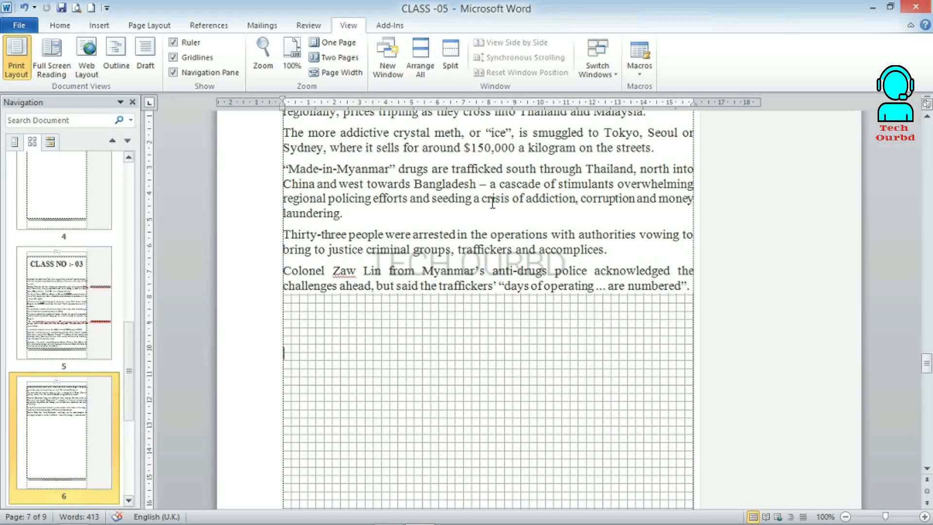
ctrl+scroll(493, 202, down, 3)
ctrl+scroll(493, 202, up, 3)
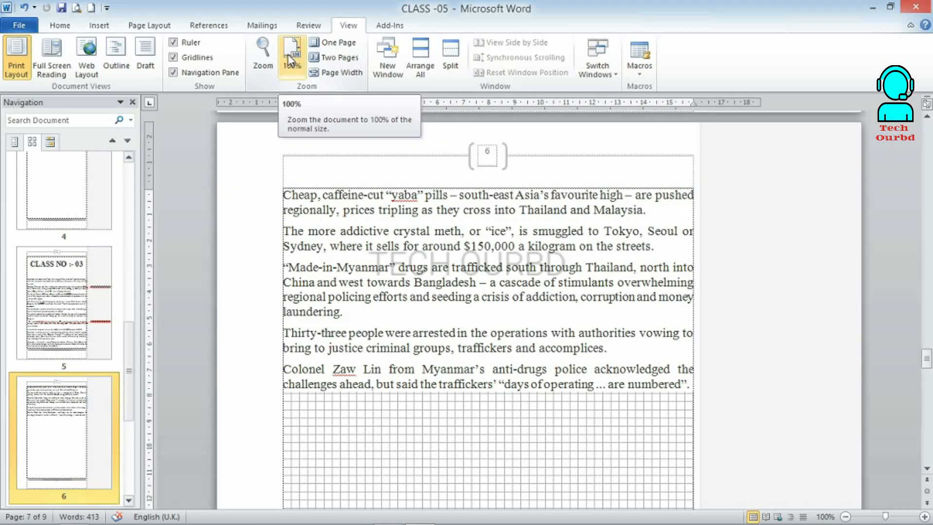
Open a second window of the document and arrange both windows together on screen
click(384, 68)
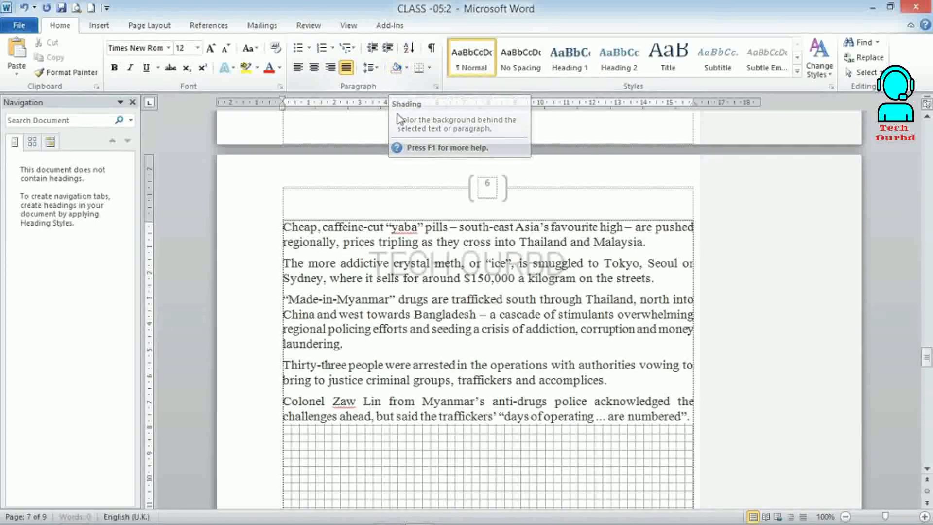
click(348, 24)
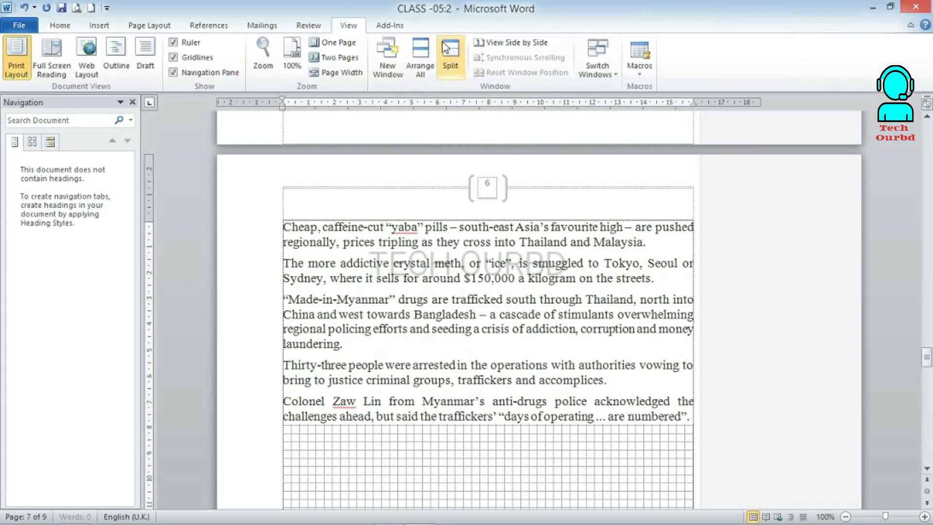
click(424, 68)
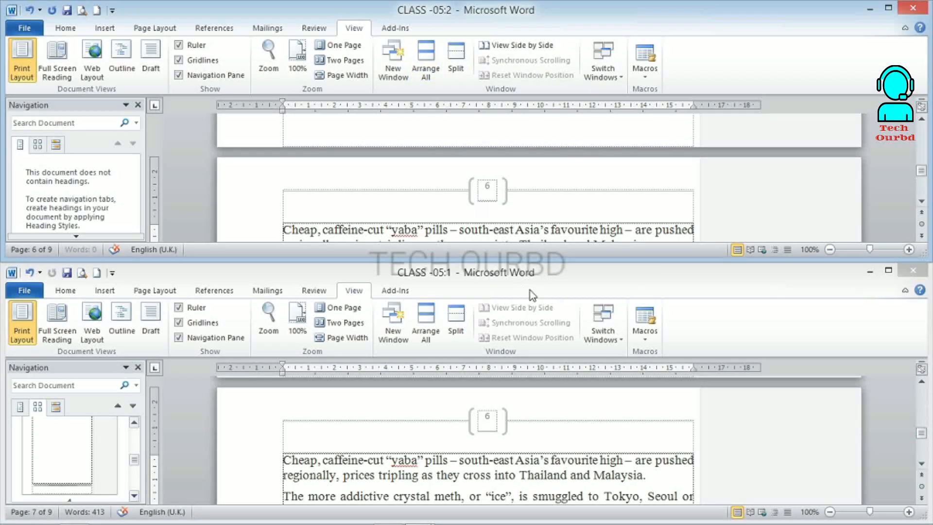
scroll(538, 355, down, 4)
scroll(532, 258, up, 2)
scroll(572, 452, down, 4)
scroll(574, 457, up, 4)
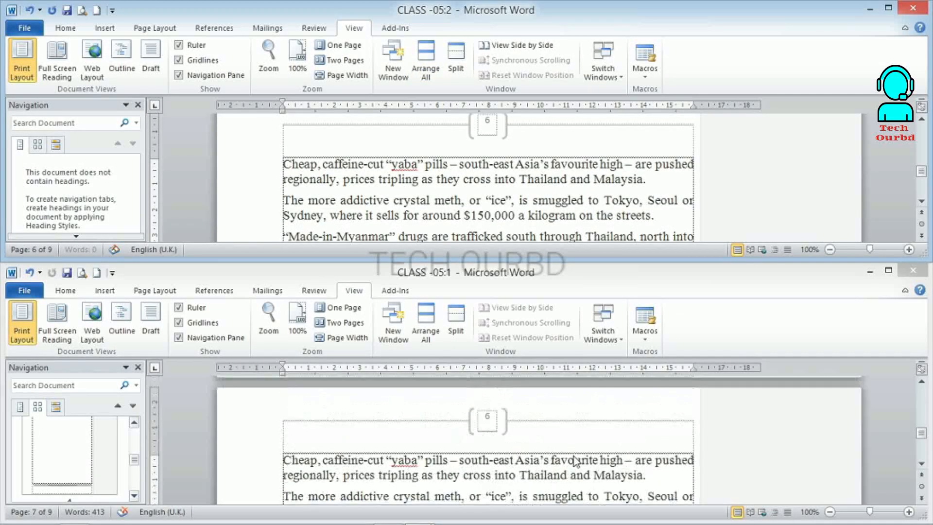
scroll(533, 486, down, 3)
scroll(533, 486, up, 4)
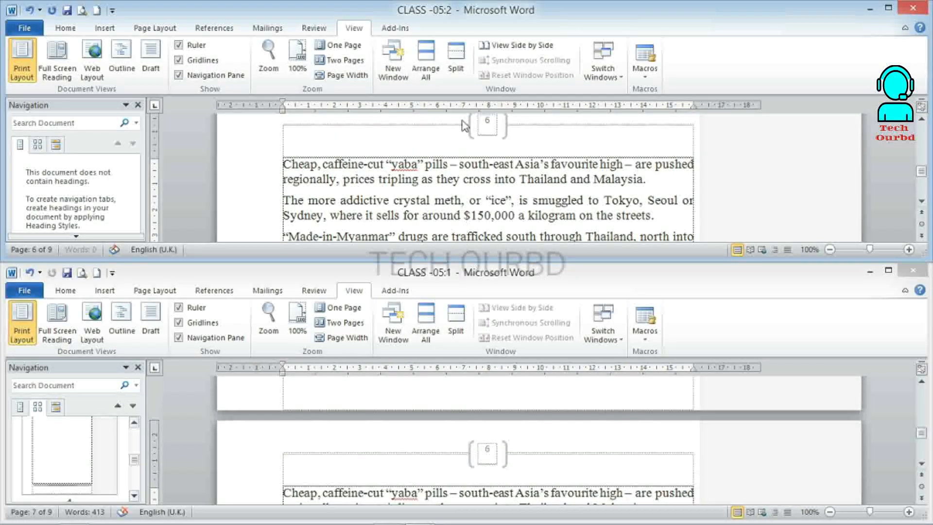
Split the CLASS -05:2 window into two panes, and open a third window of the document maximized
click(448, 72)
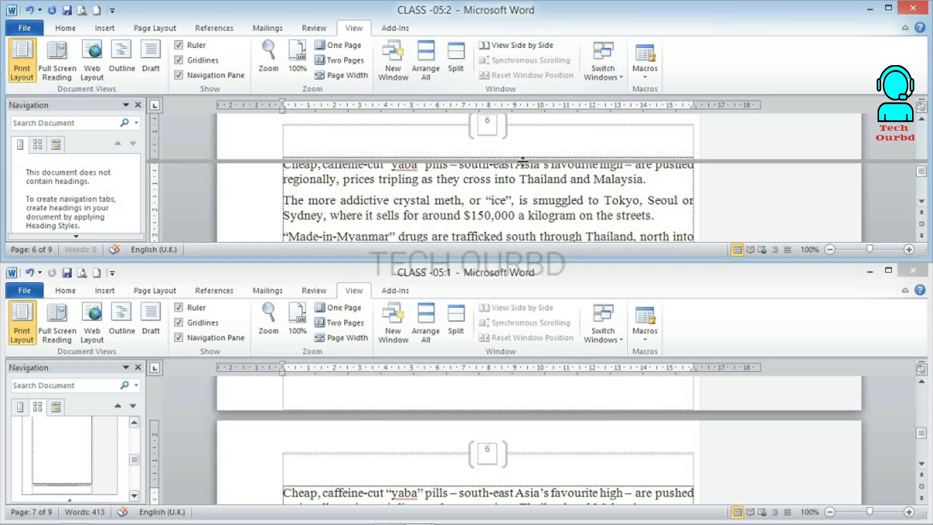
click(540, 185)
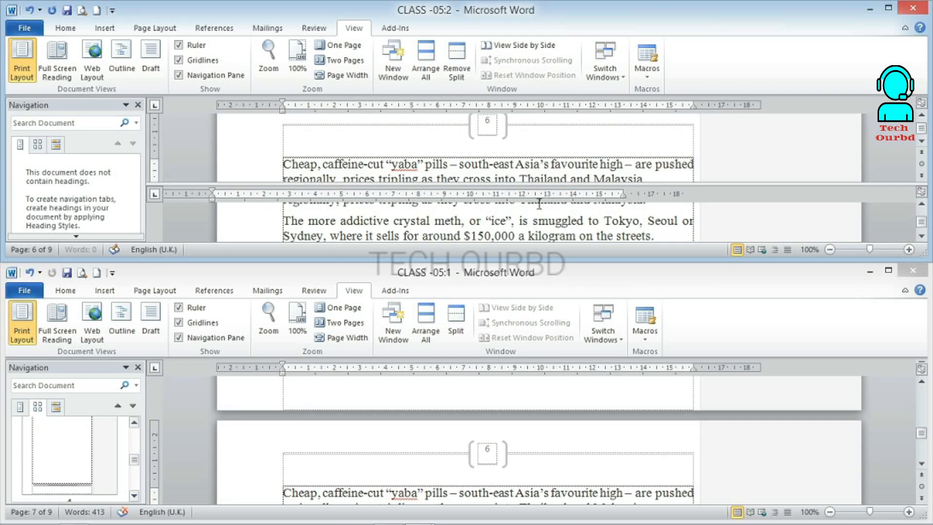
click(399, 72)
click(888, 23)
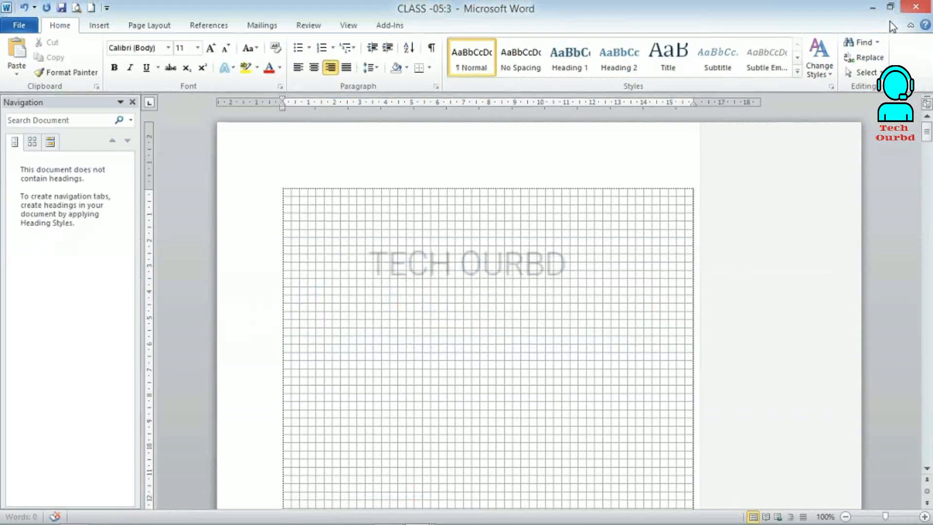
Split the third document window into two panes just below the middle of its page area
click(361, 33)
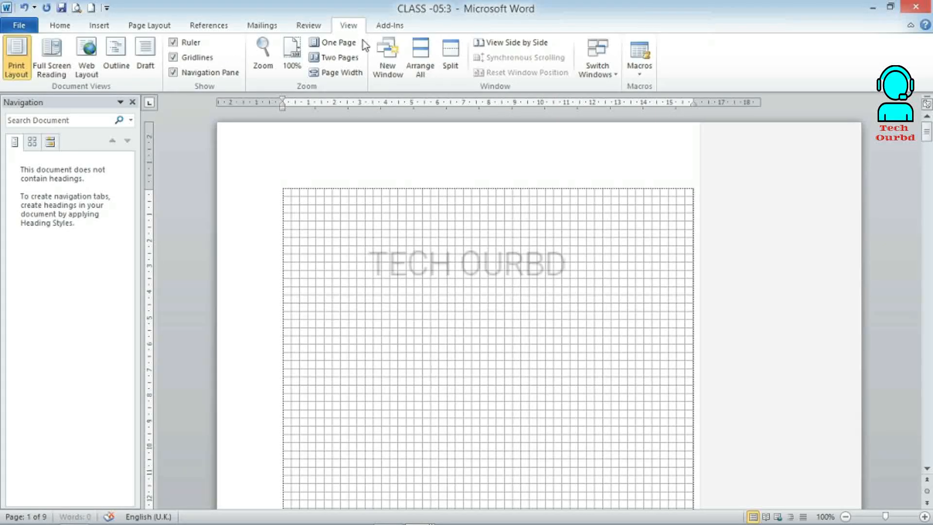
click(450, 58)
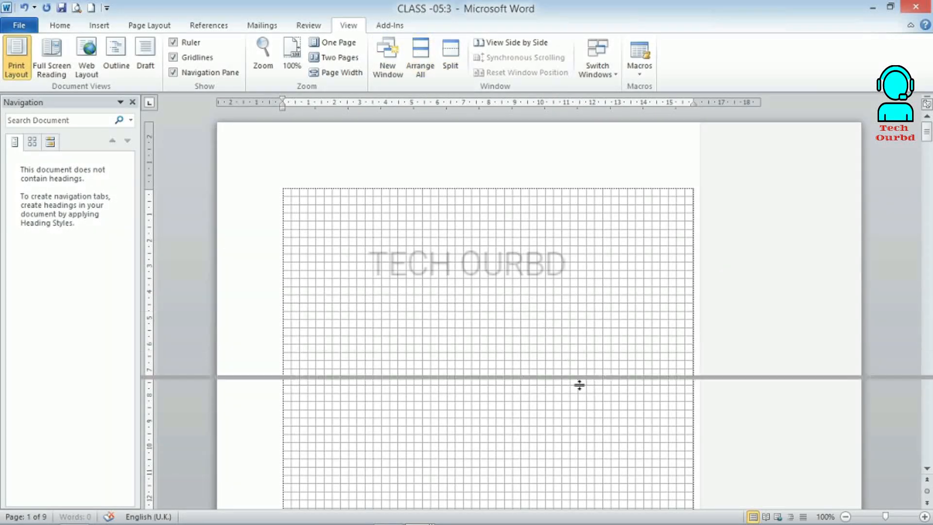
click(542, 377)
scroll(586, 431, up, 3)
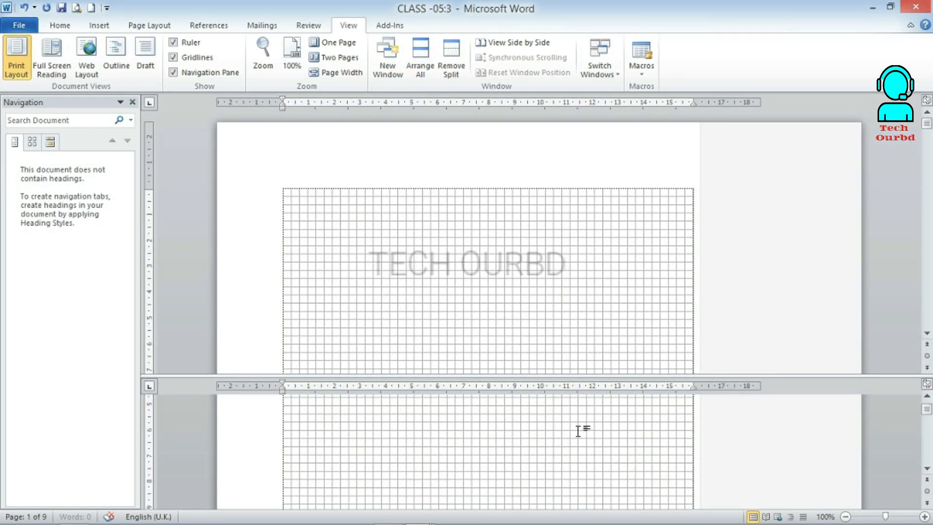
scroll(543, 308, down, 5)
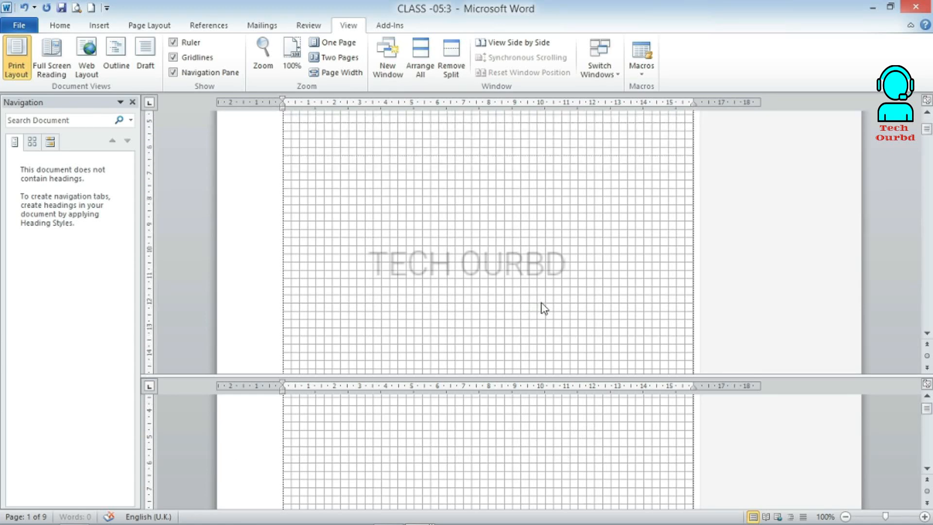
scroll(503, 460, down, 3)
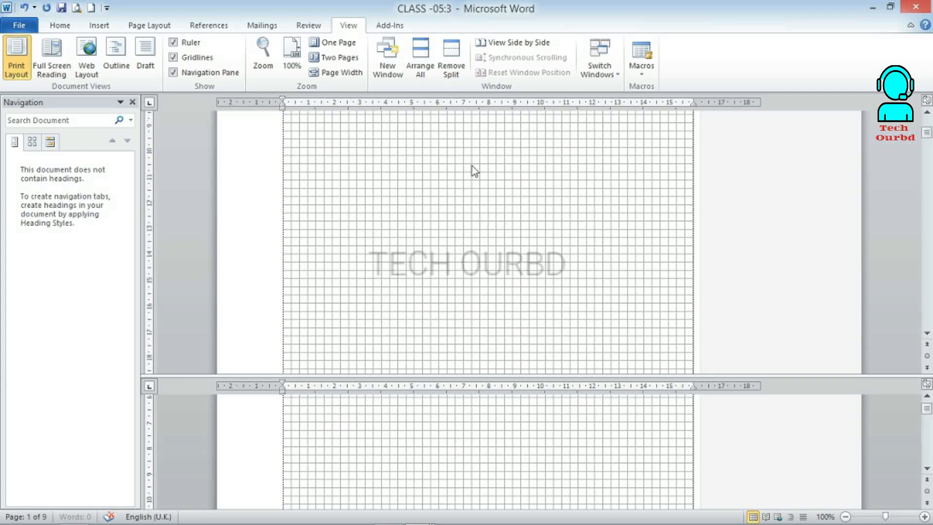
Arrange all three document windows on screen, and open a fourth window of the document maximized
click(420, 61)
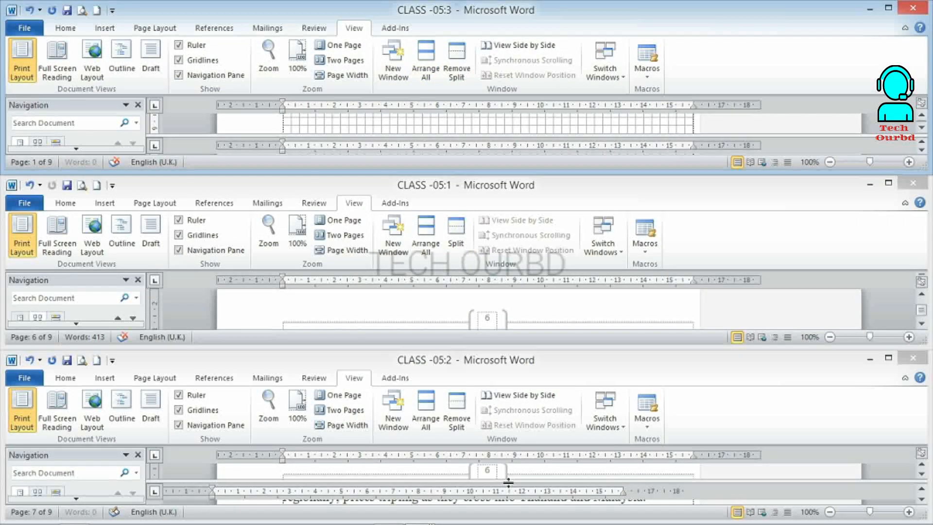
scroll(550, 312, down, 2)
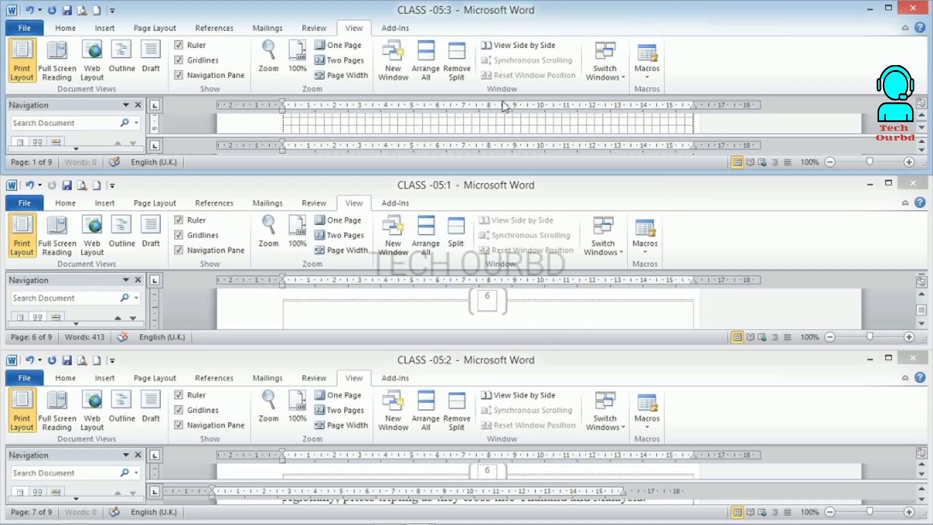
click(381, 71)
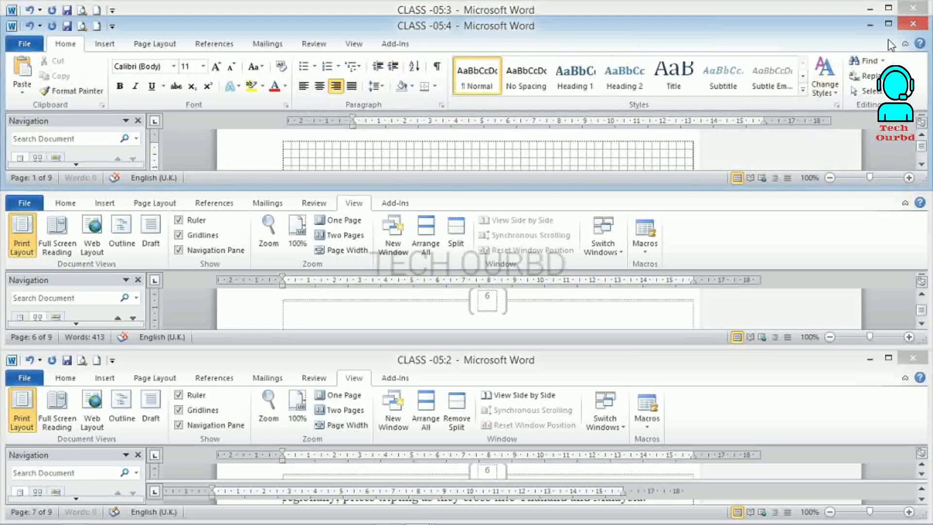
click(888, 23)
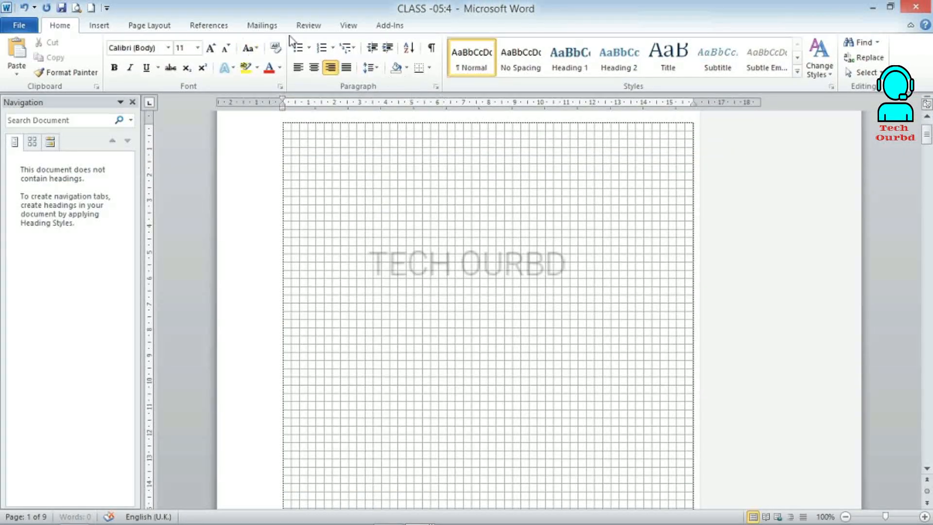
Look at the Switch Windows and Macros options and the Bijoy Classic Converter add-in's commands
click(348, 25)
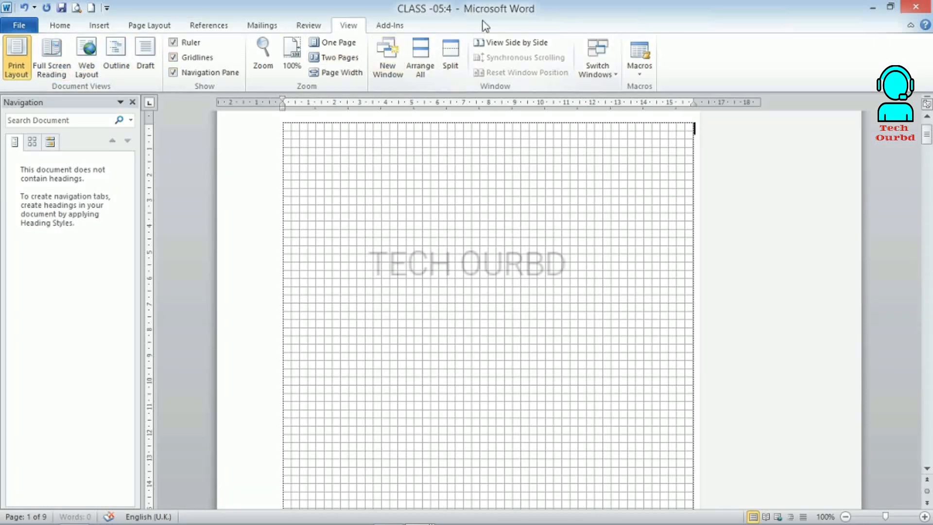
click(608, 69)
click(639, 69)
click(638, 69)
click(391, 25)
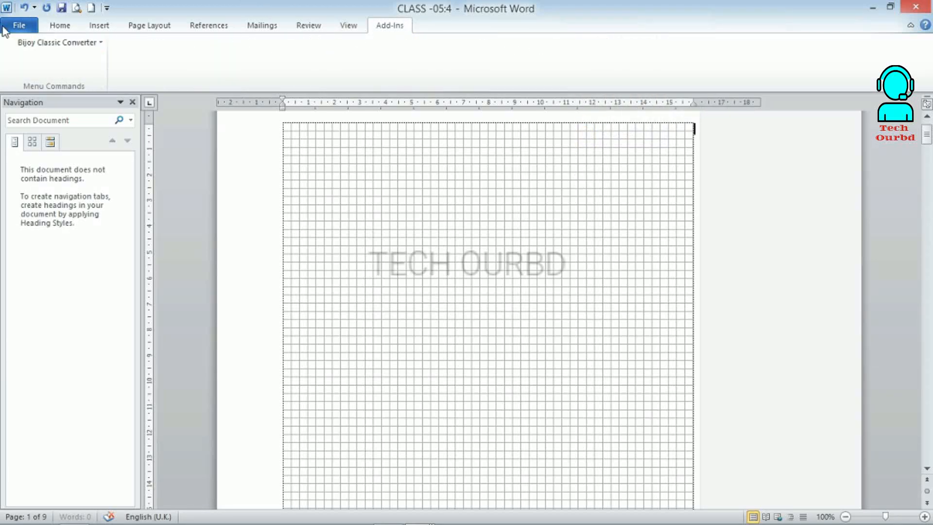
click(101, 44)
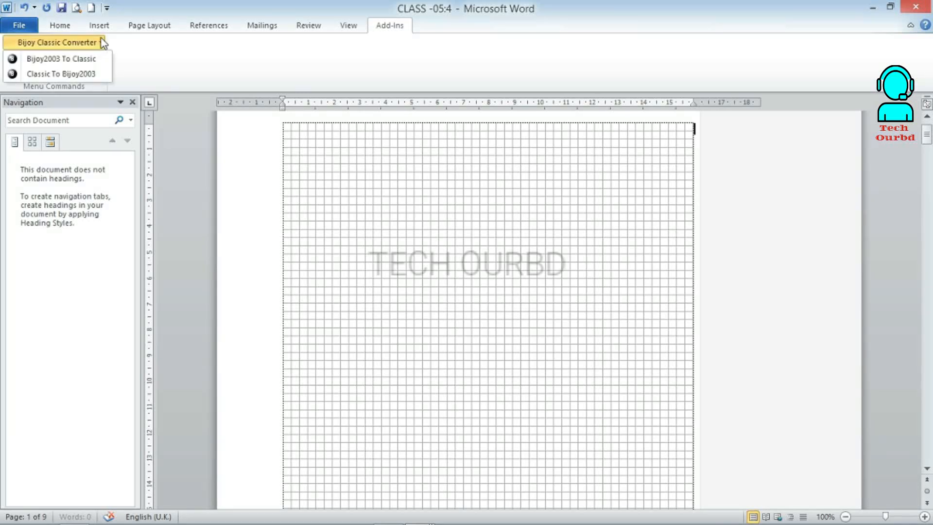
click(104, 42)
click(336, 27)
click(319, 26)
click(246, 29)
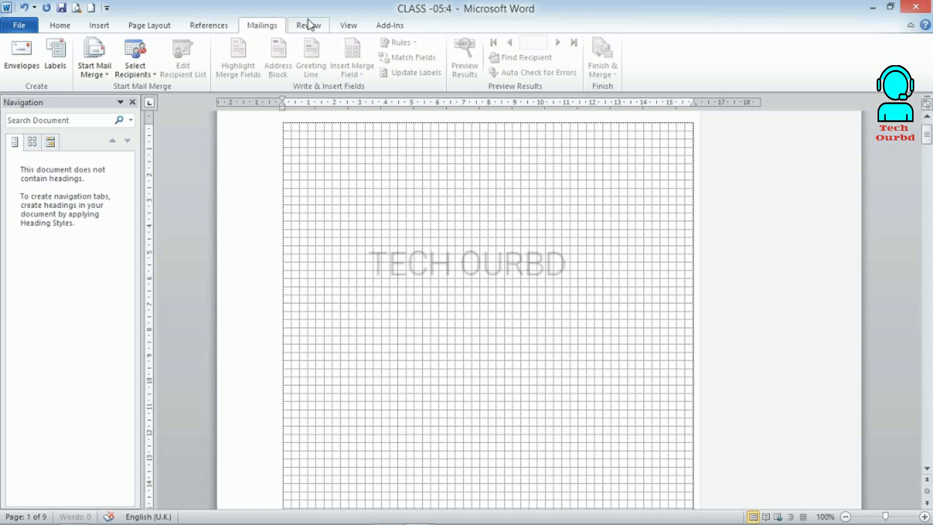
click(350, 28)
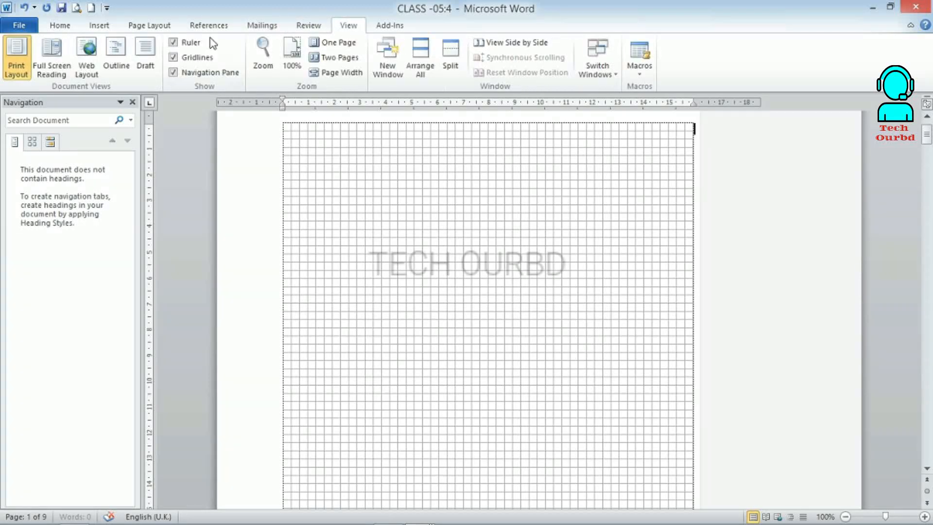
click(301, 28)
click(260, 27)
click(311, 27)
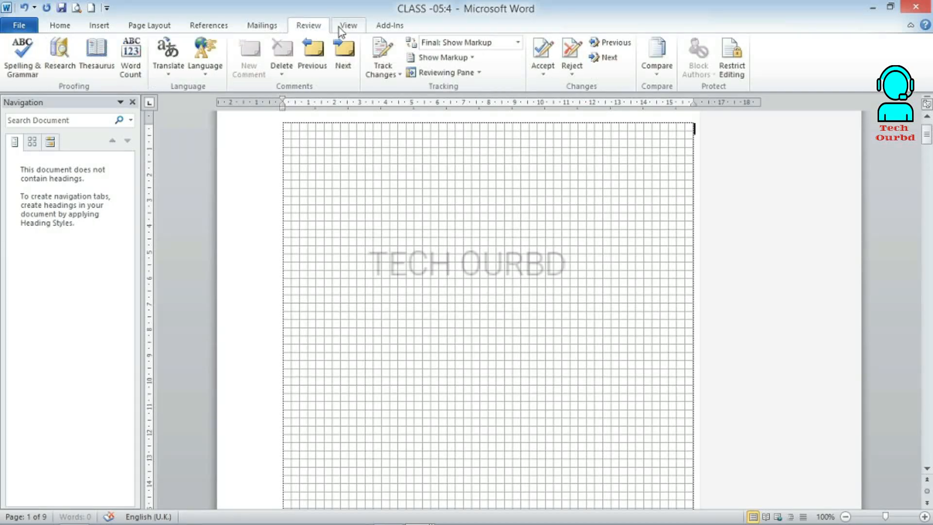
click(341, 29)
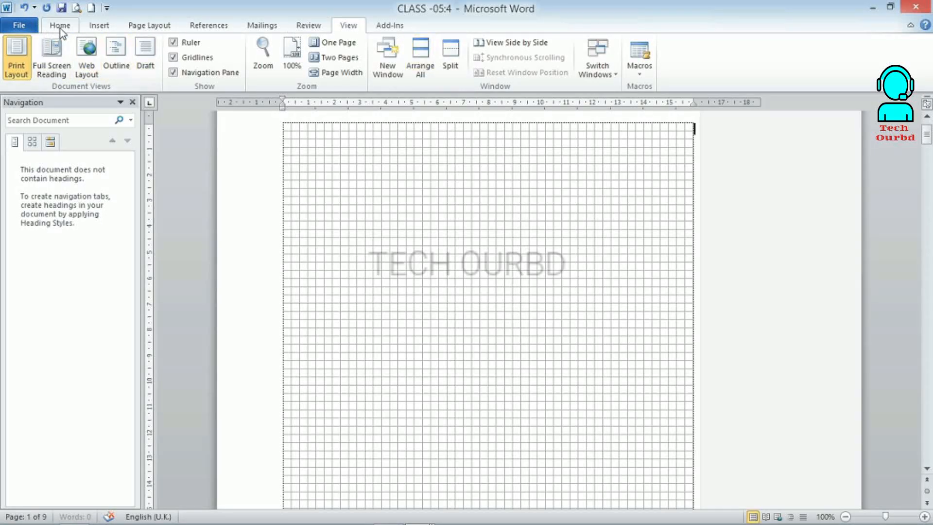
click(61, 27)
click(109, 31)
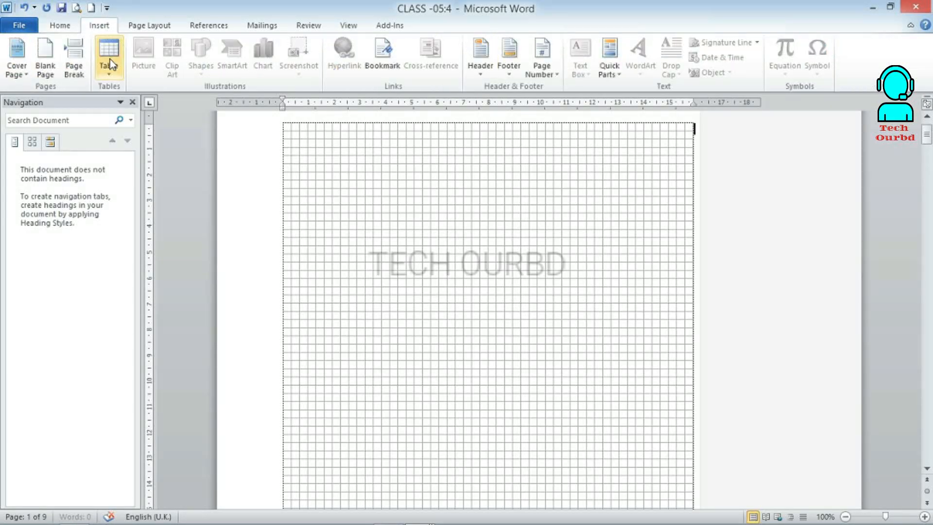
click(113, 64)
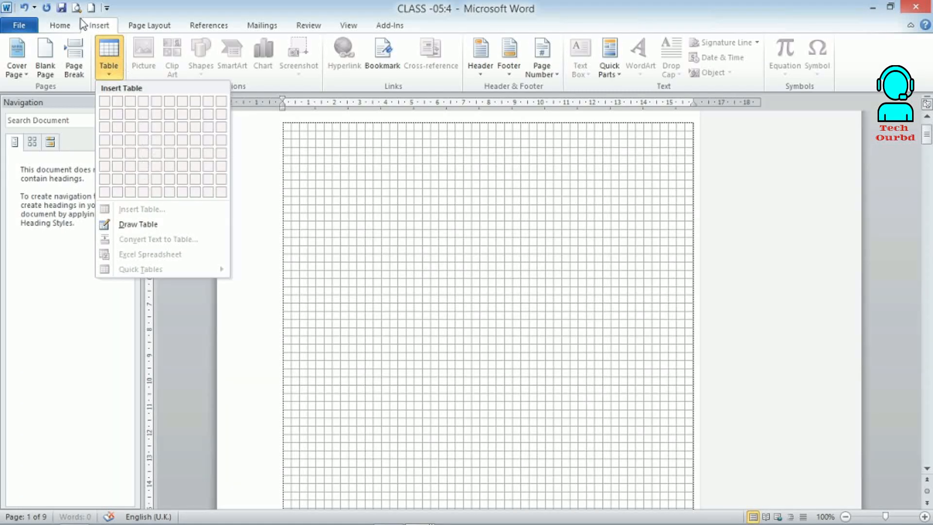
click(60, 27)
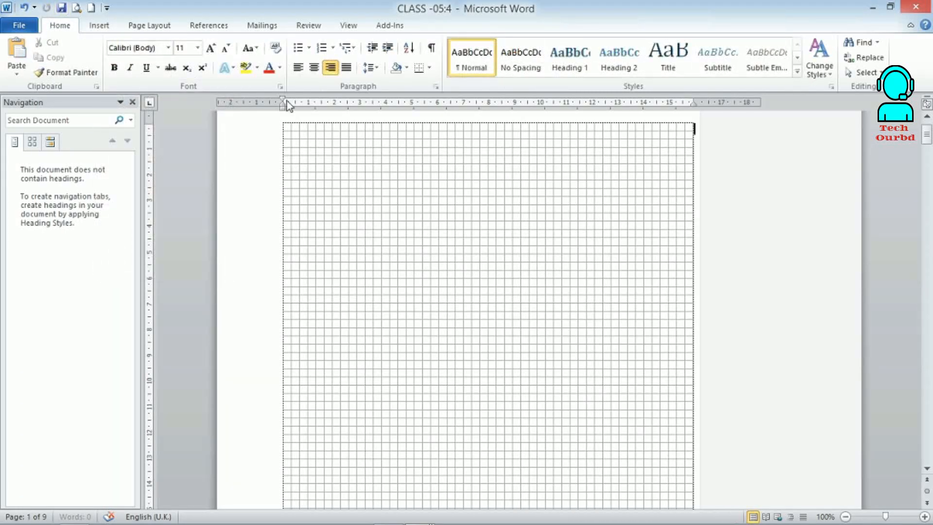